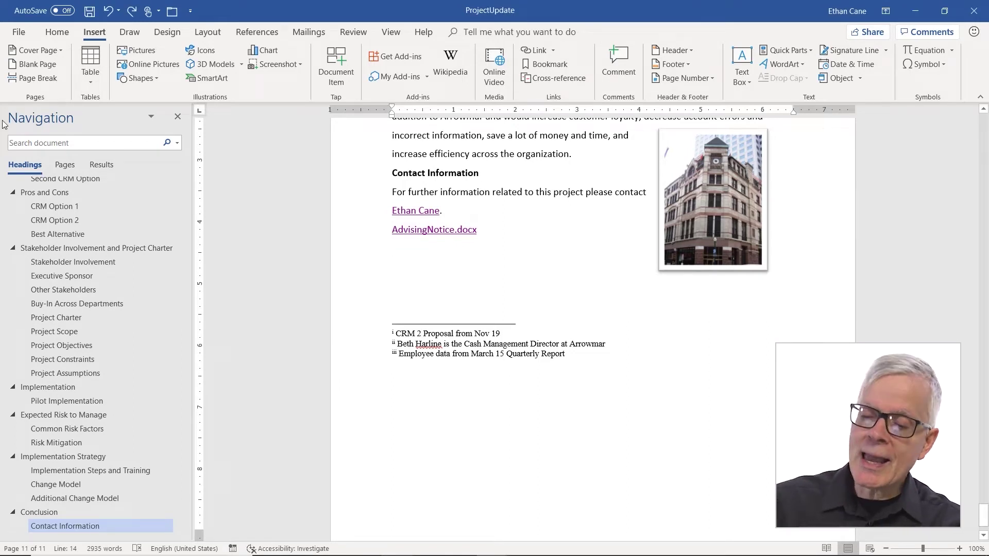
Copy the New Horizons Office course page address in Edge and minimize the browser
mouse_move(323, 552)
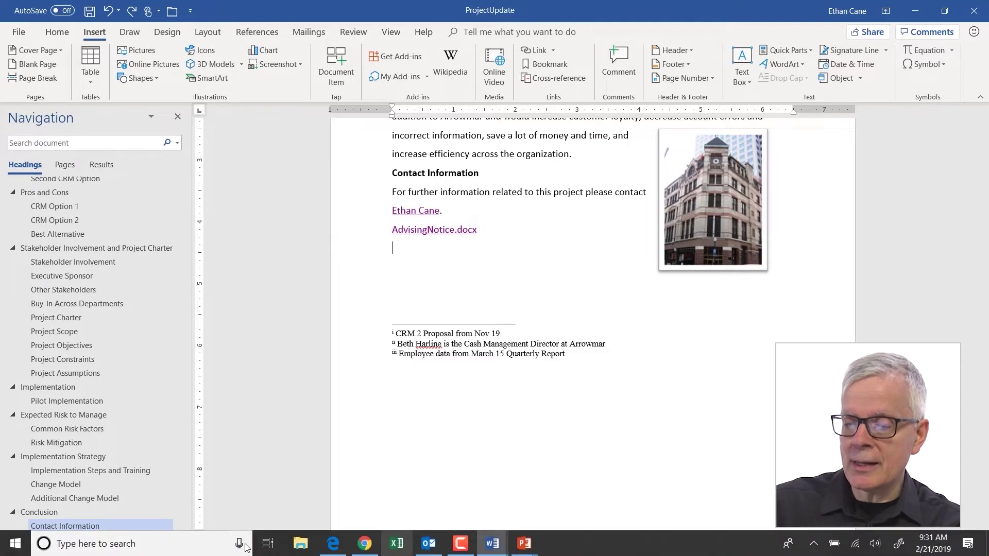
left_click(333, 544)
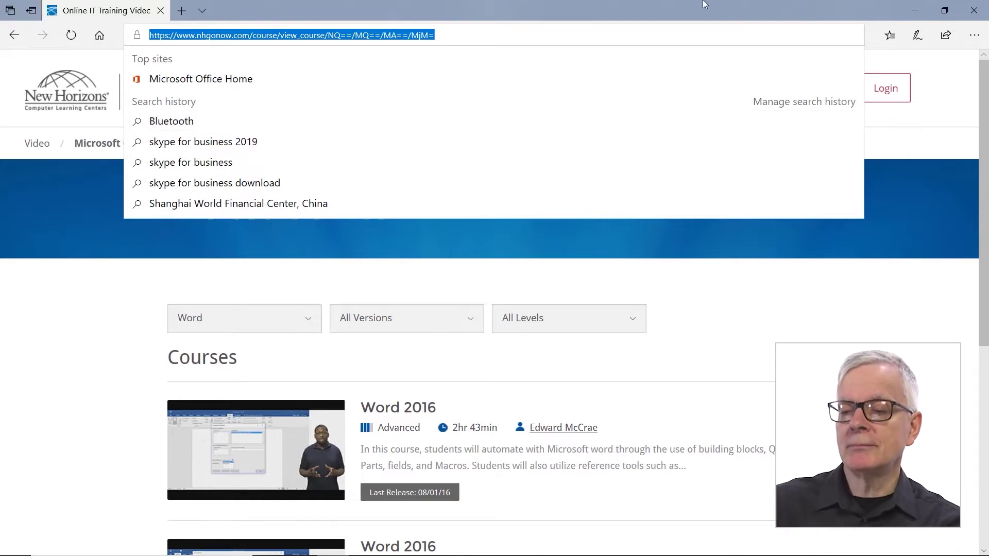
left_click(925, 15)
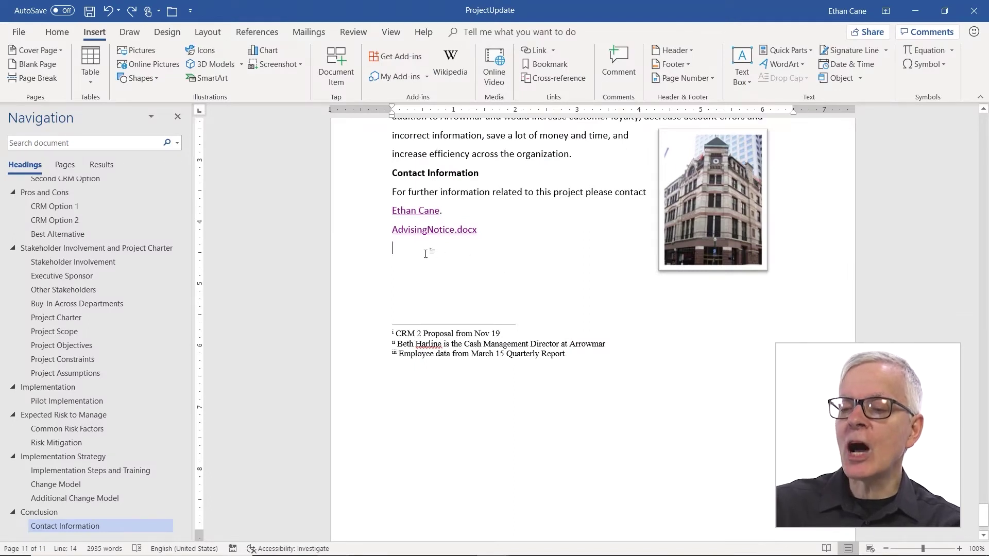
right_click(409, 250)
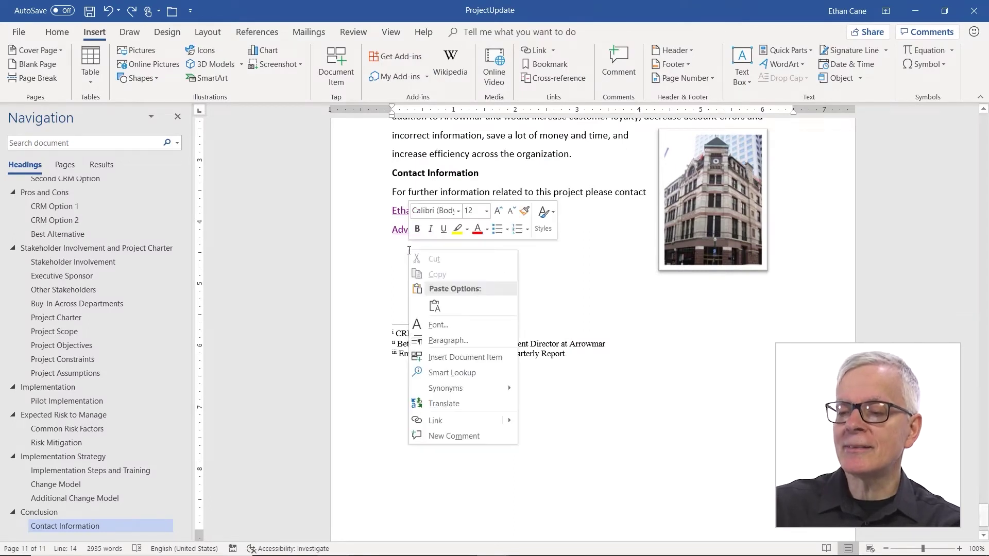
left_click(433, 305)
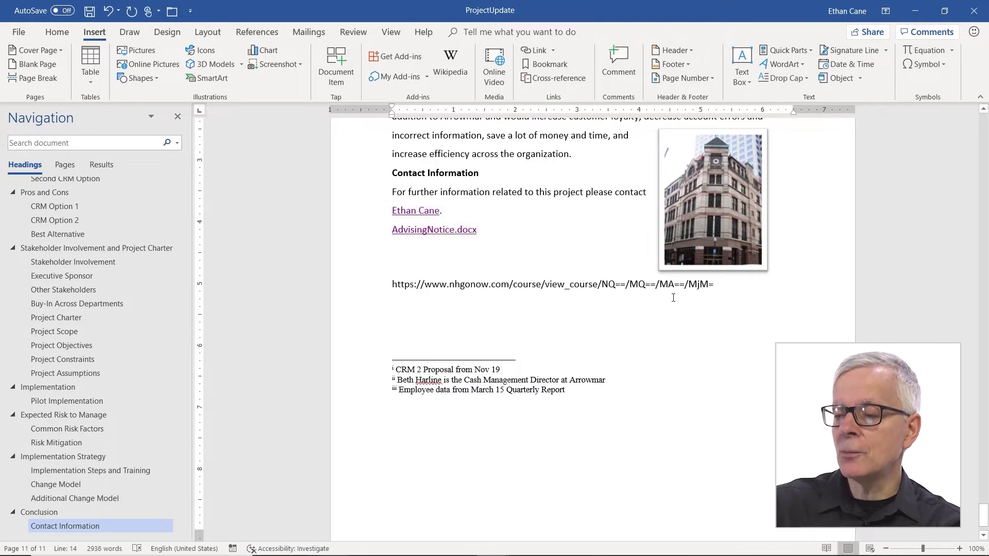
key("Return")
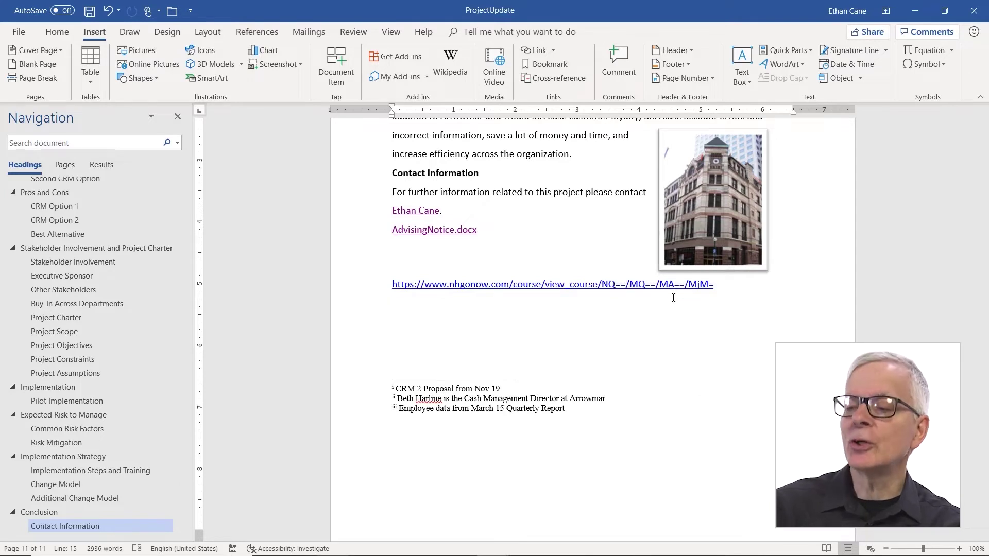
left_click(114, 18)
left_click(113, 13)
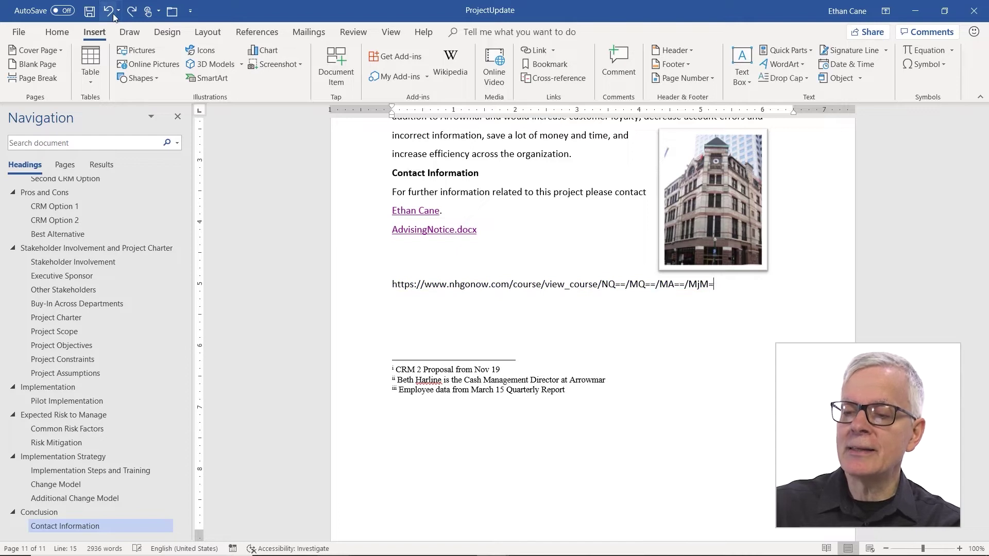
left_click(112, 13)
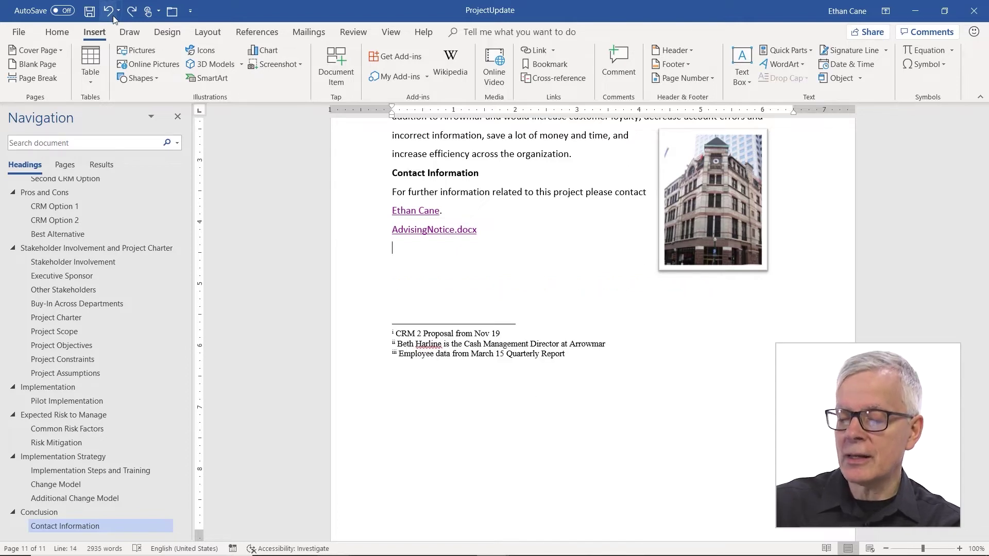
key("Return")
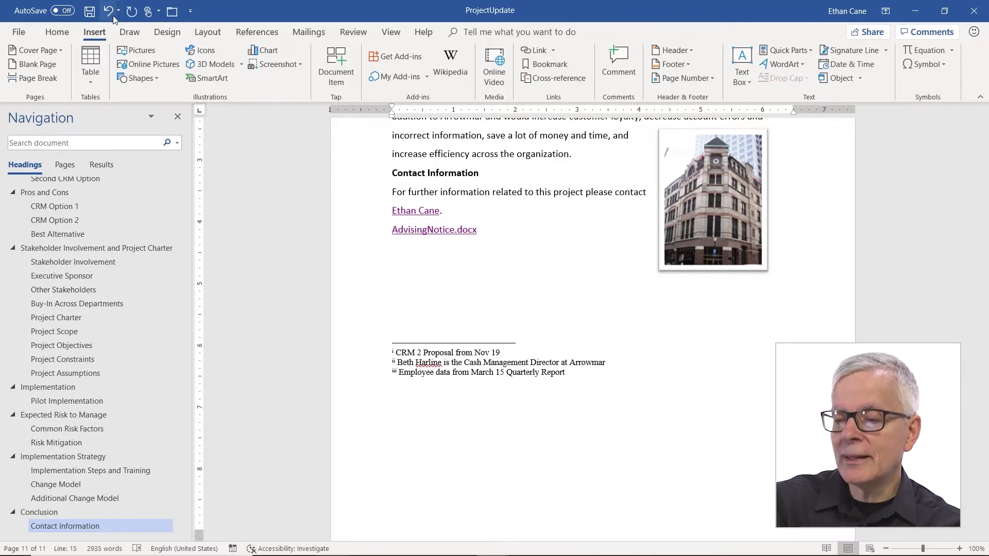
Add the line 'See the Word Videos at:' below the AdvisingNotice.docx link
type("S")
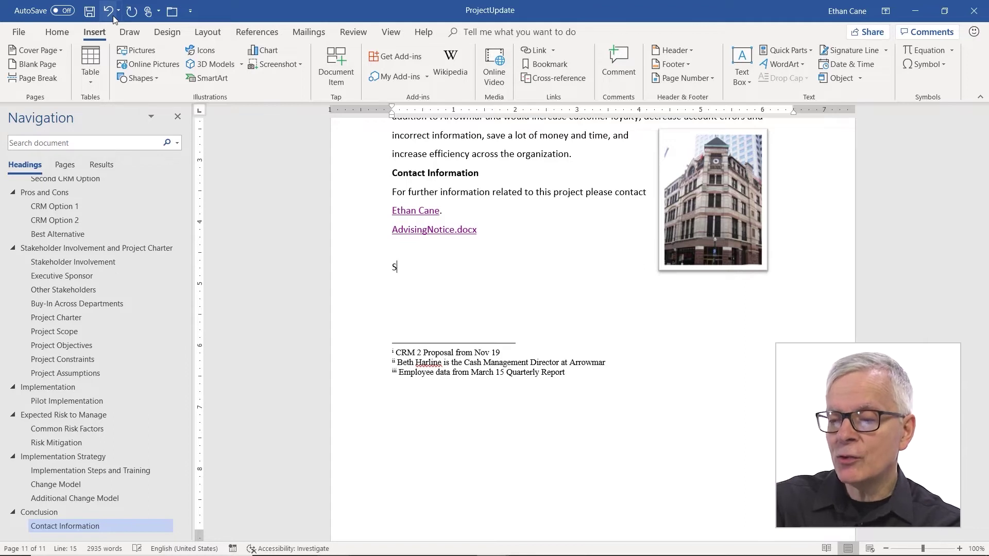
type("ee the Wo")
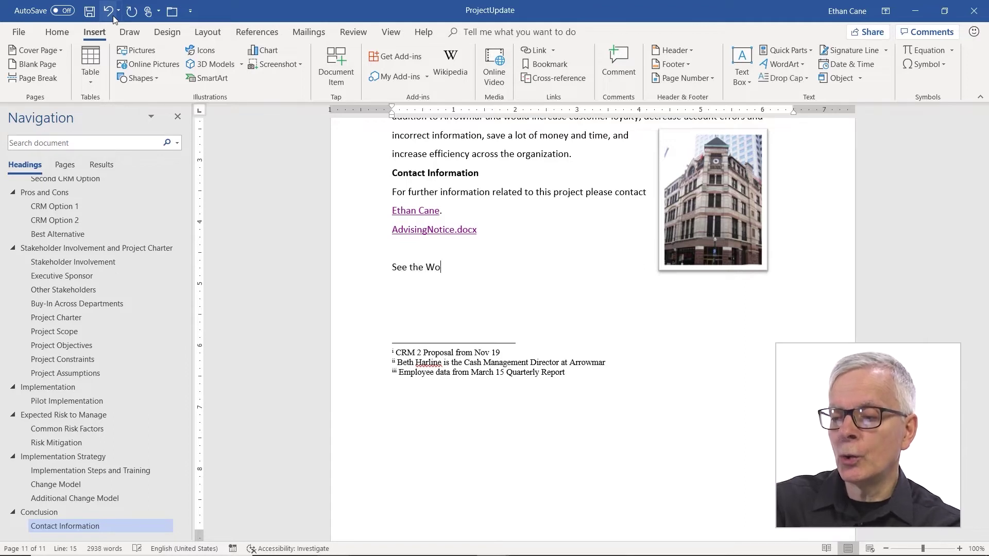
type("rd Vi")
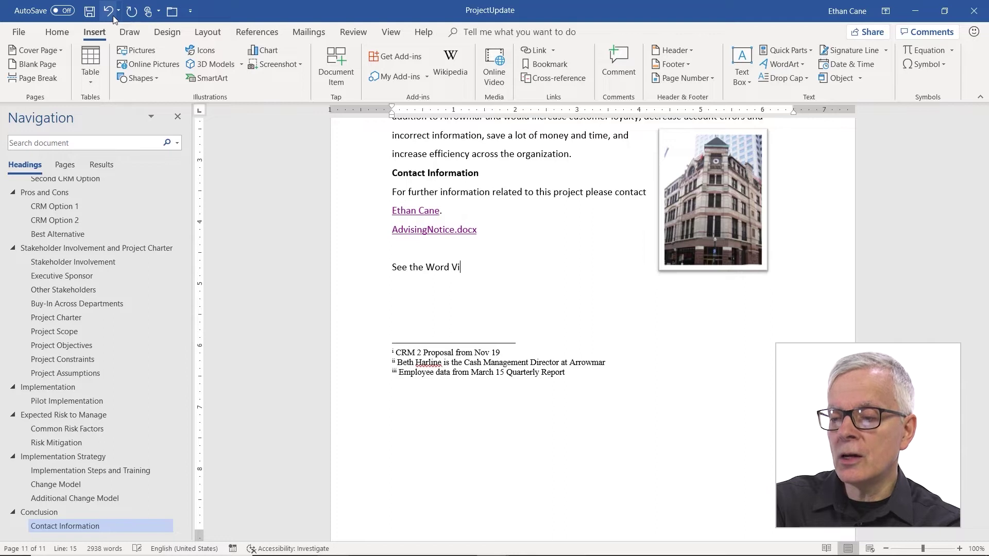
type("deos at:")
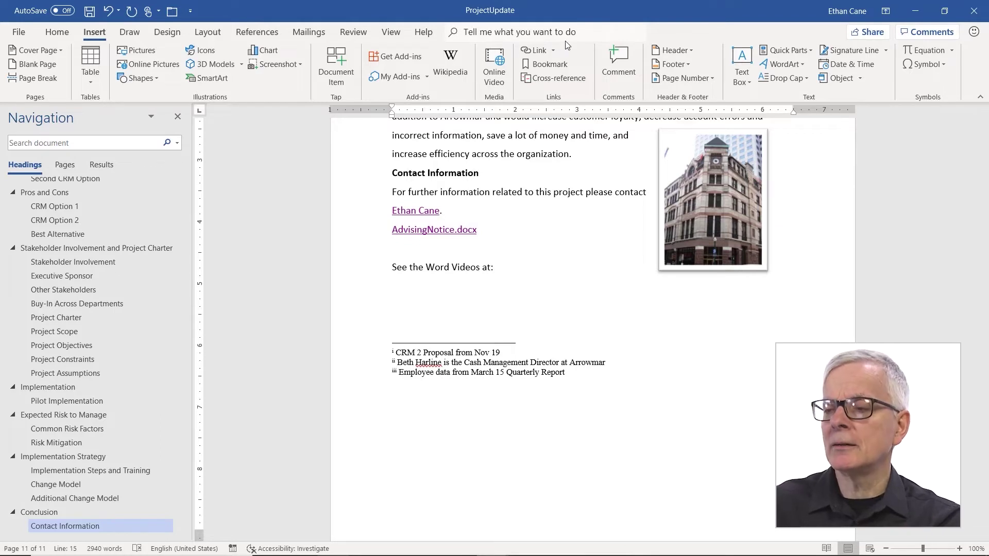
left_click(540, 50)
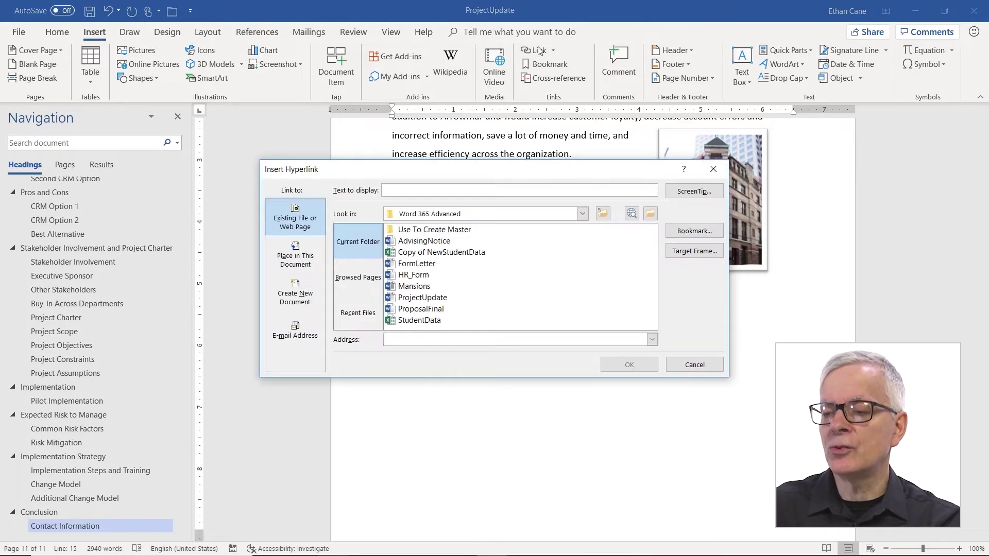
Paste the course web address as the link target and set its display text to 'Amazing Word Videos'
right_click(410, 343)
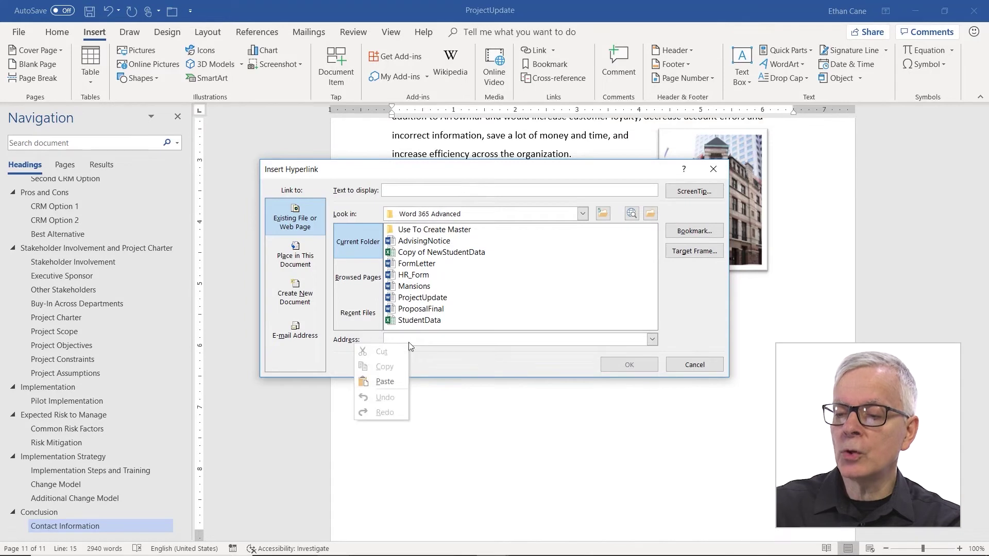
left_click(392, 382)
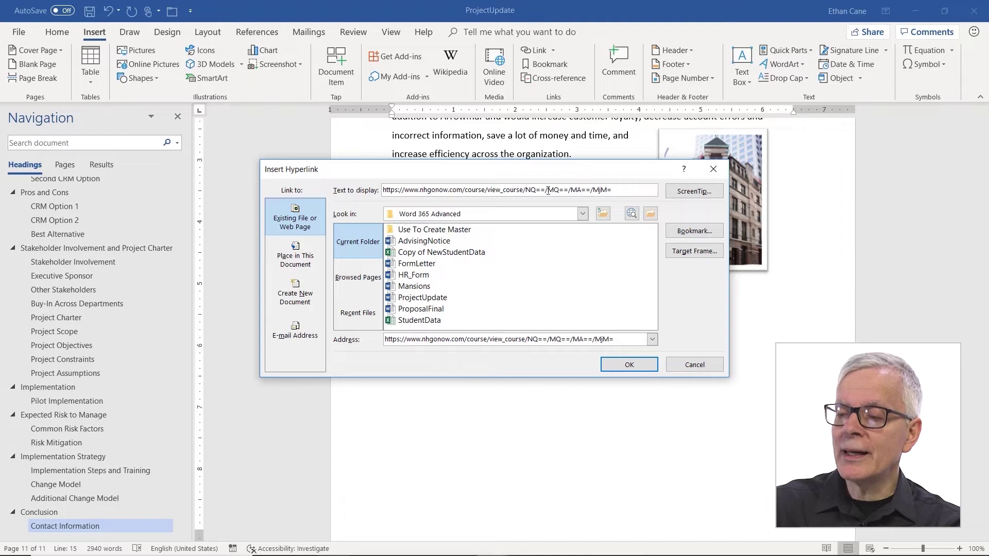
left_click_drag(612, 190, 382, 191)
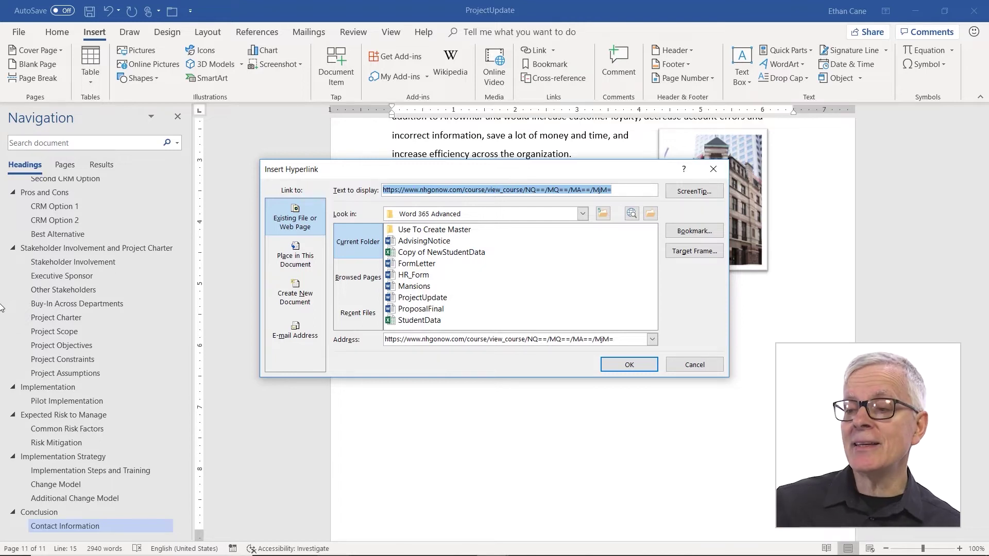
type("A")
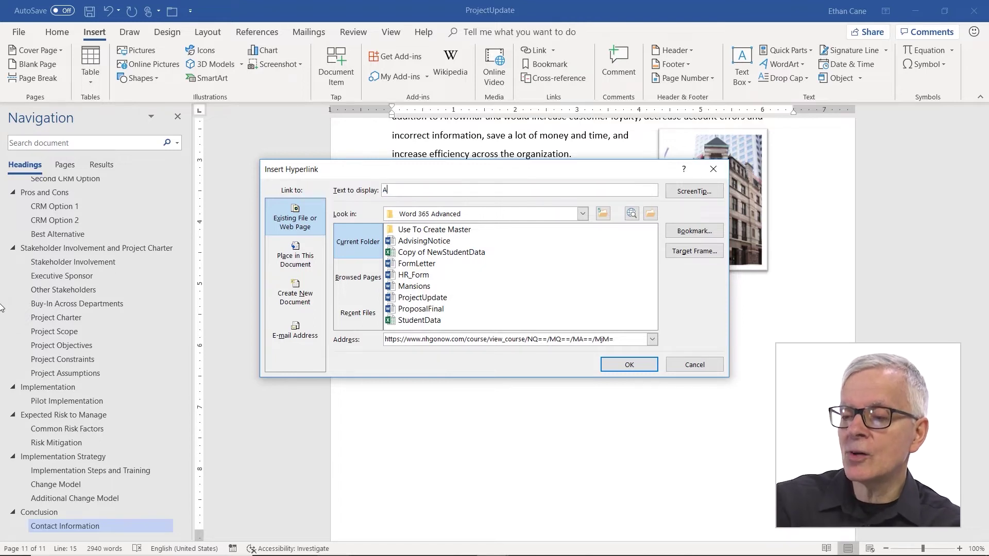
type("mazing ")
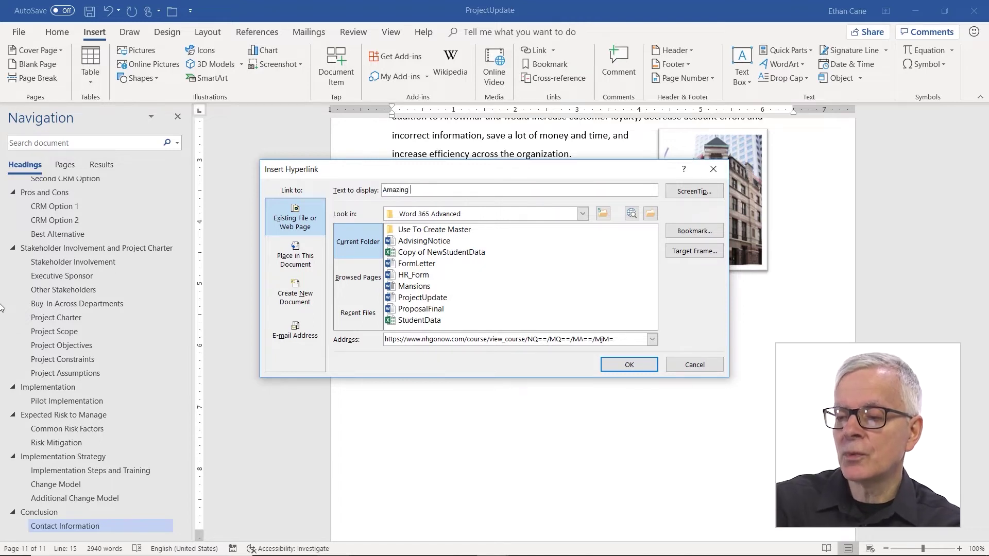
type("Word Videos")
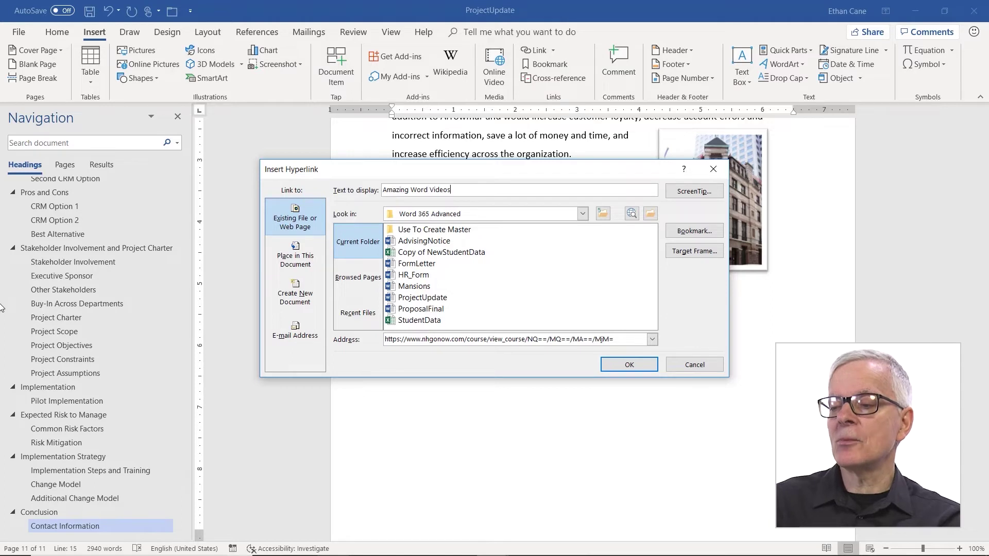
Give the Amazing Word Videos link the ScreenTip 'This is NHGONOW'
left_click(700, 194)
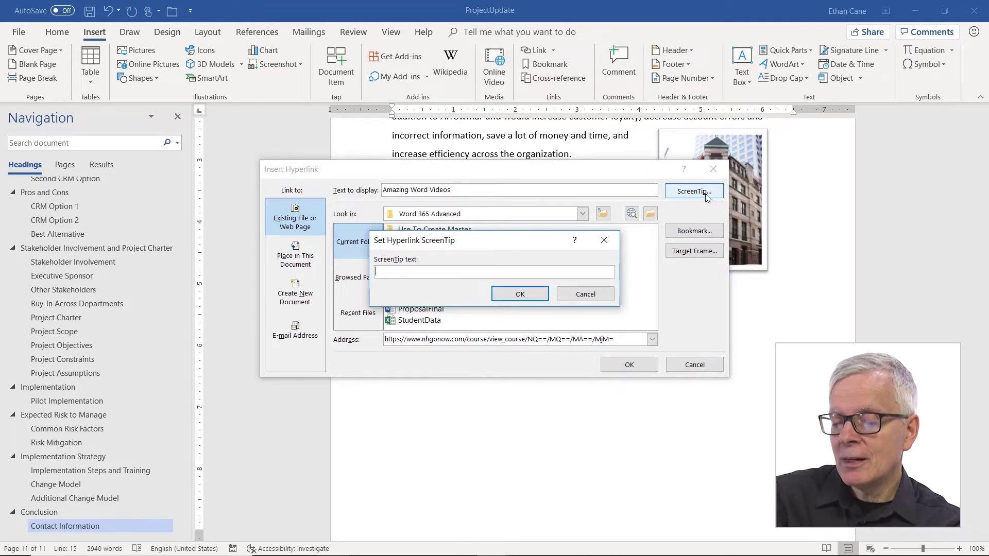
type("THis")
key("BackSpace")
key("BackSpace")
key("BackSpace")
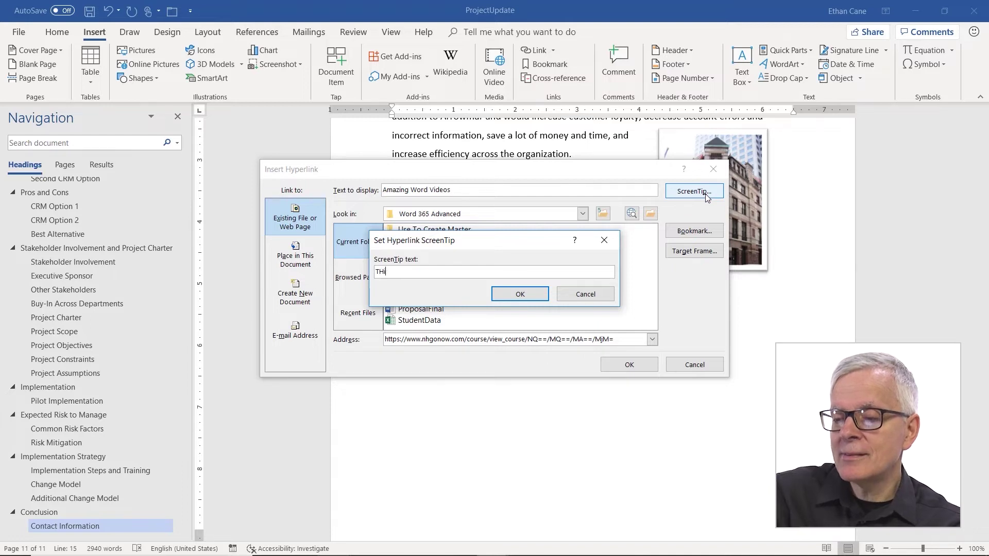
type("his is N")
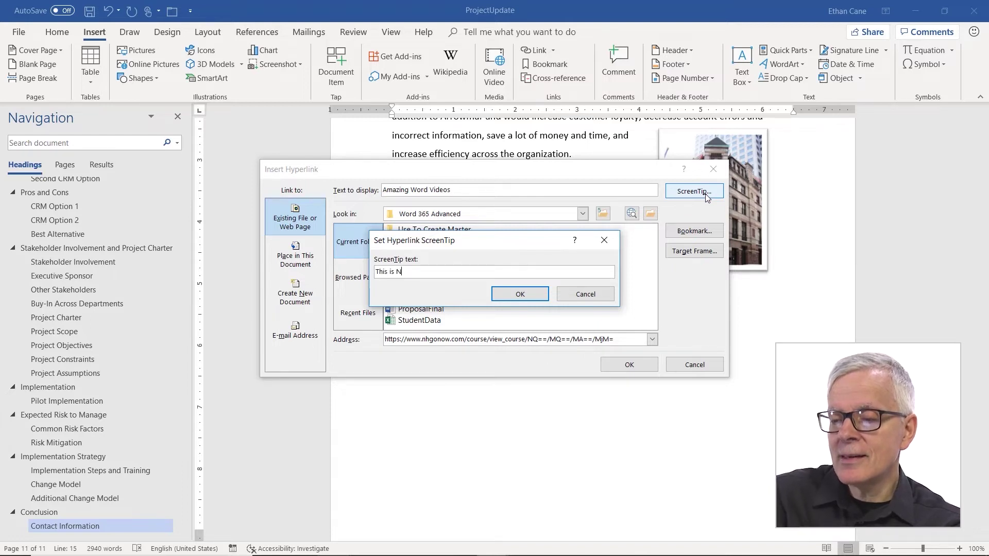
type("HGONO")
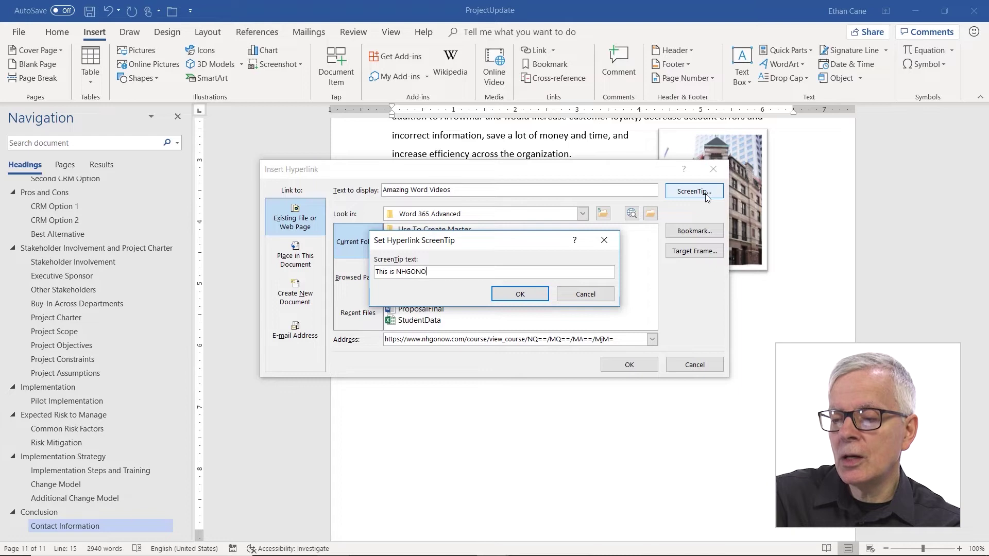
type("W")
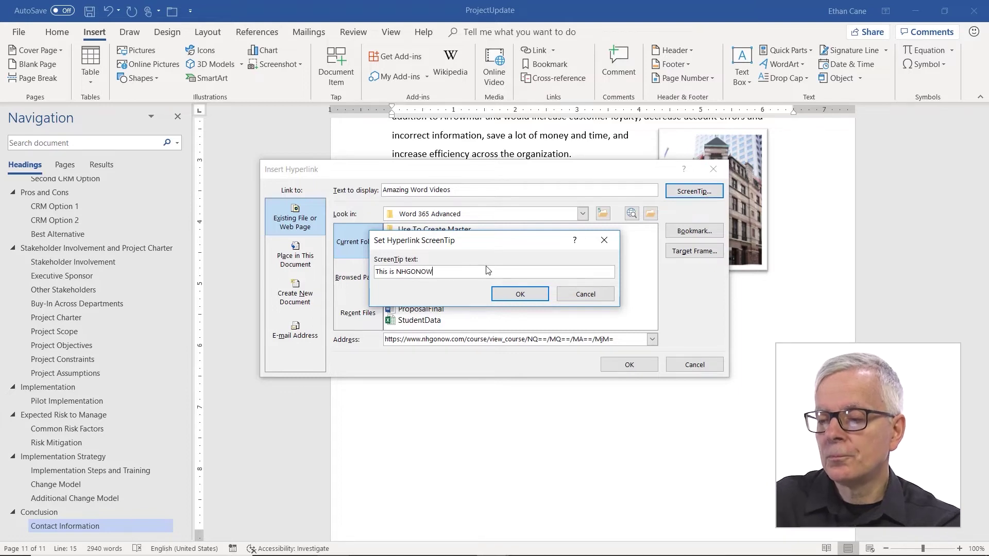
left_click(519, 295)
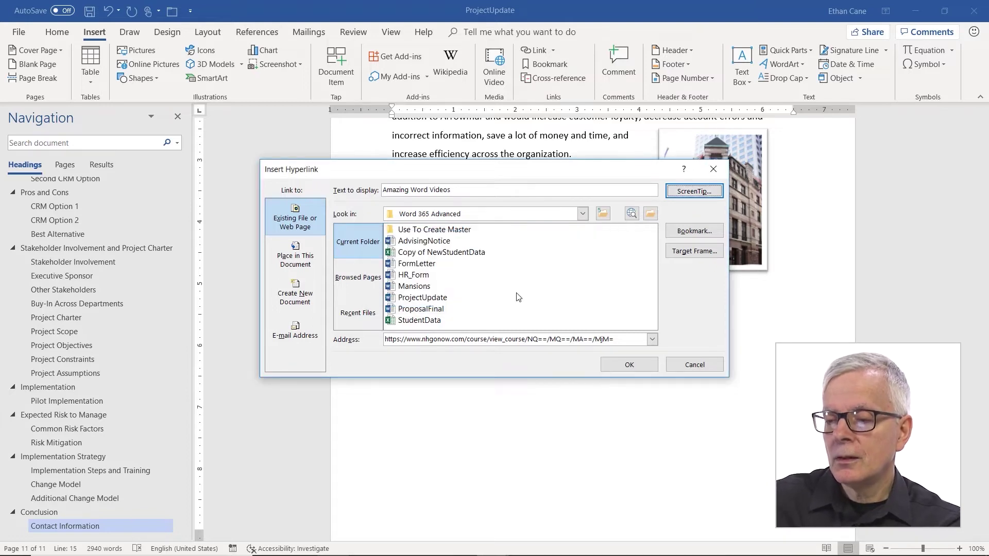
left_click(639, 369)
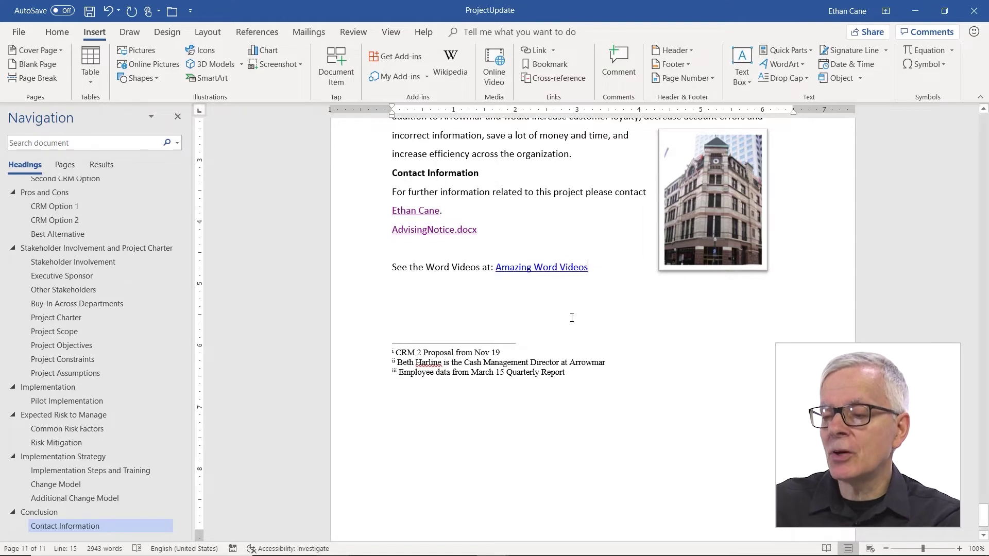
mouse_move(555, 266)
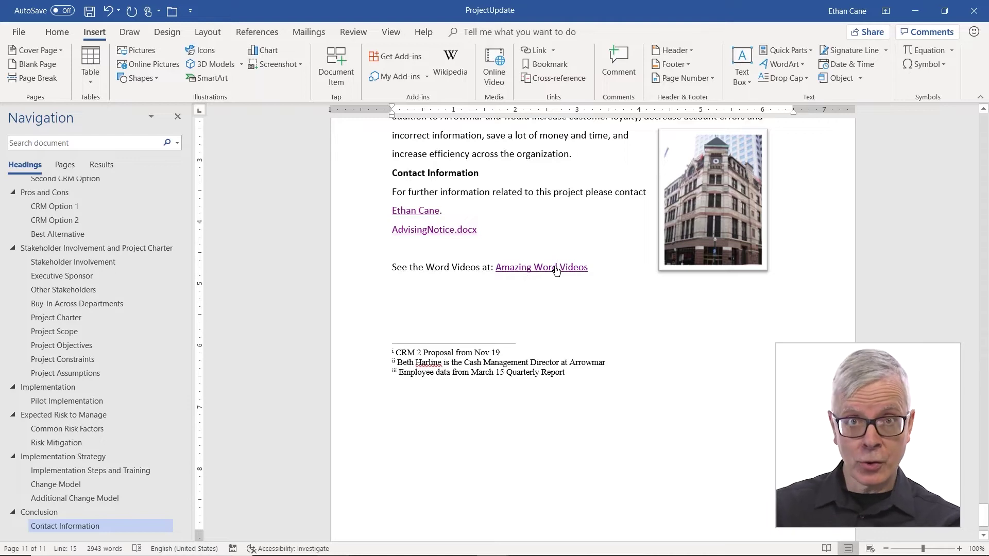
left_click(556, 269, "ctrl")
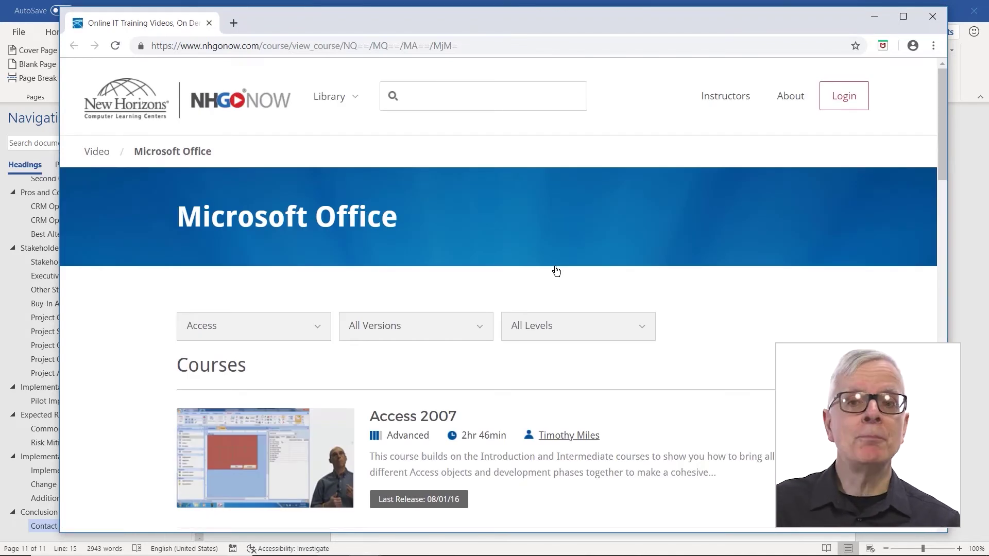
scroll(548, 283, "down", 2)
scroll(549, 284, "down", 2)
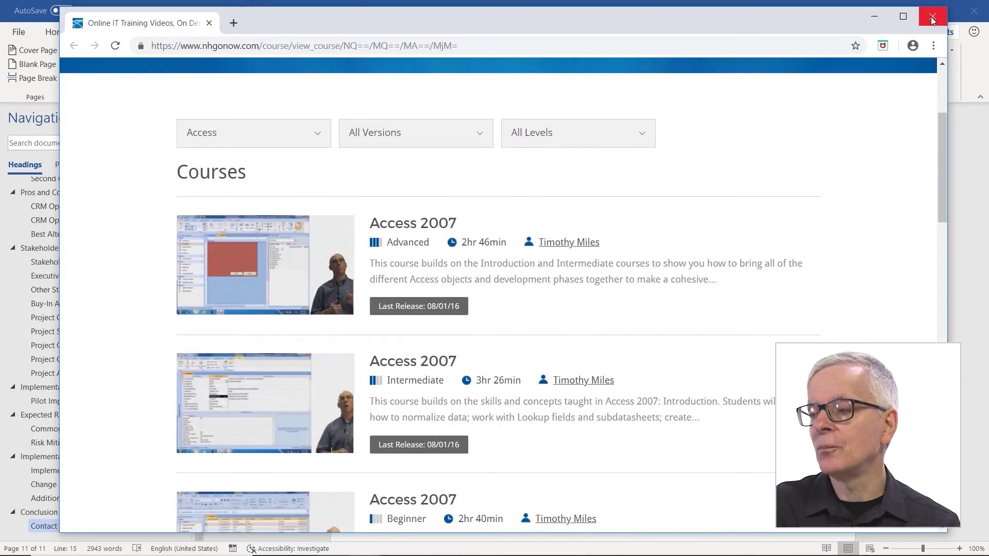
Add the contact's e-mail address as an auto-linked line below the videos link and follow it to a new message
left_click(932, 16)
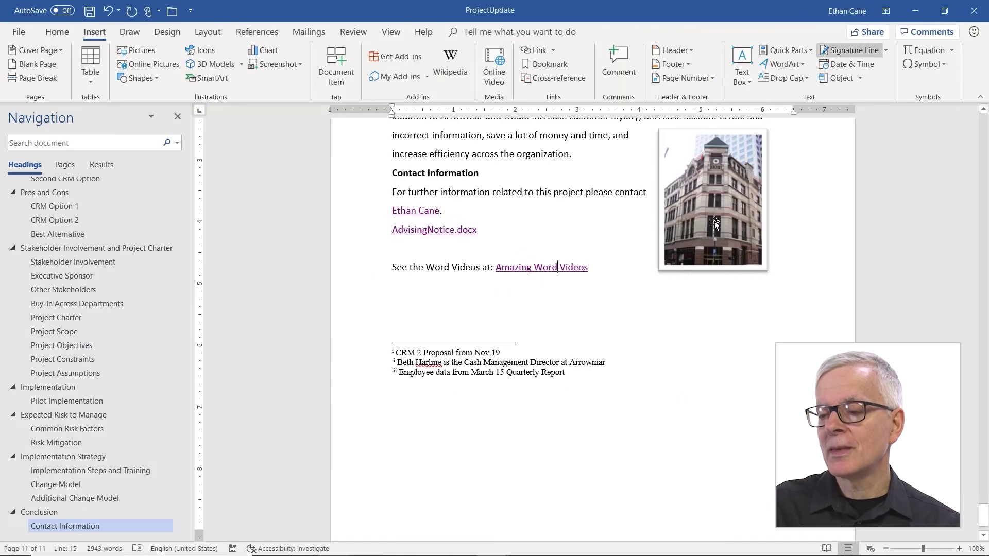
left_click(597, 267)
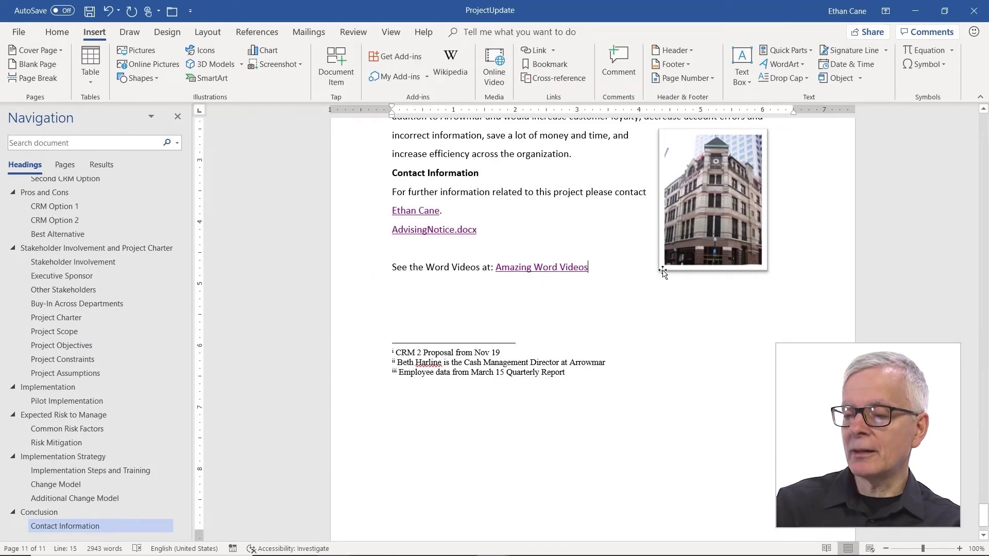
key("Return")
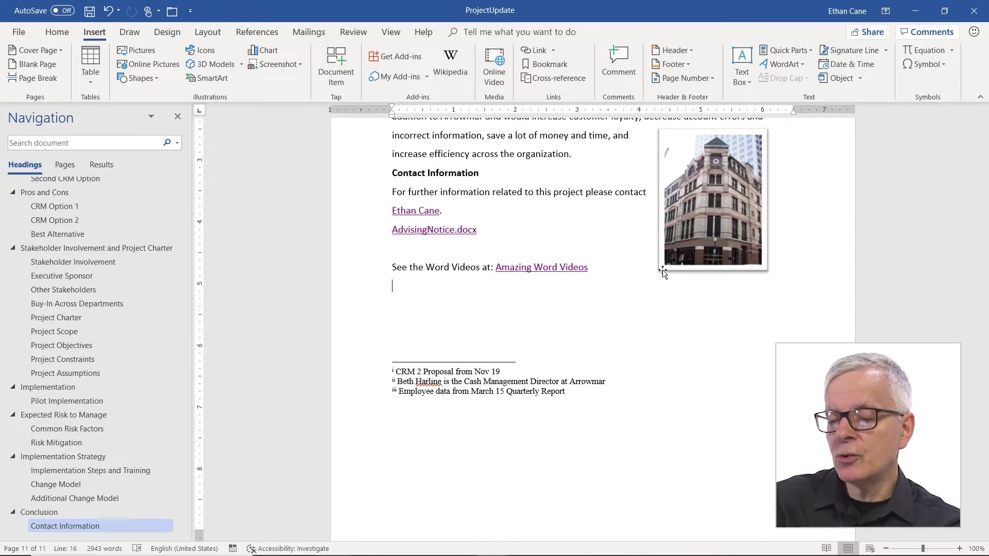
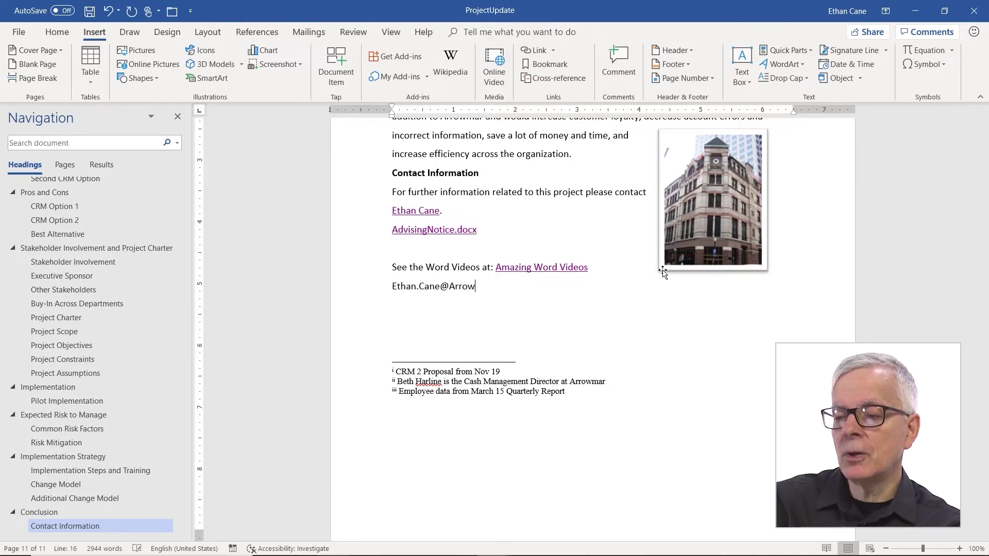
key("Return")
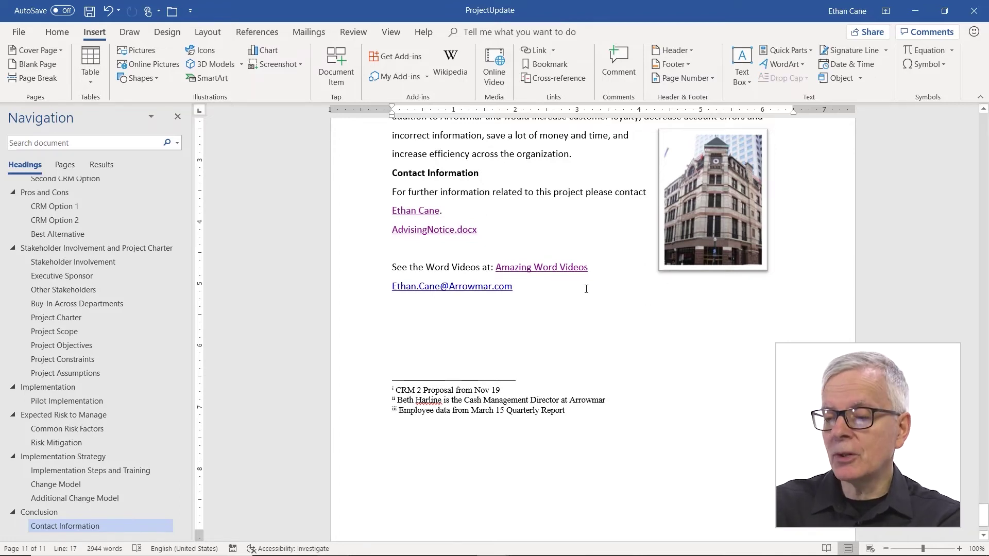
double_click(454, 294)
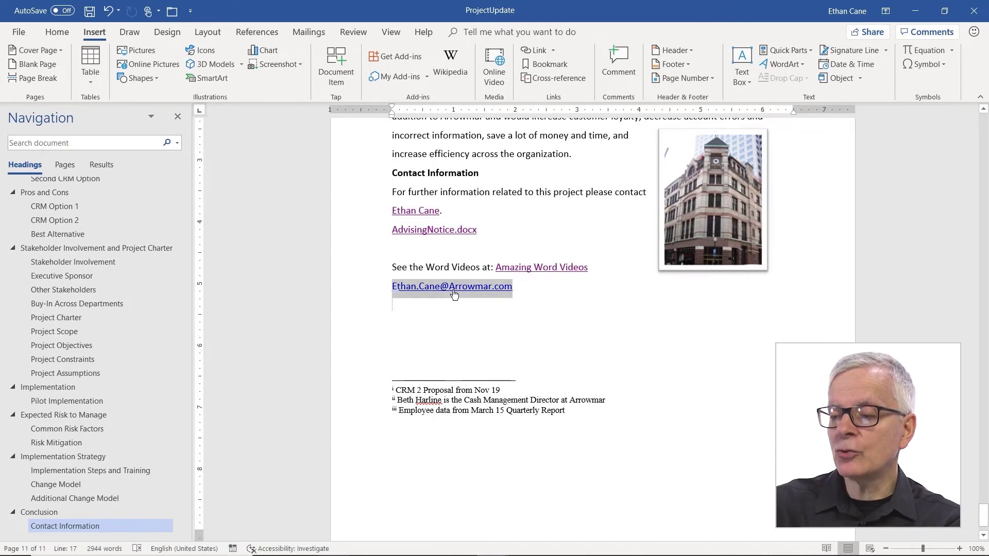
left_click(454, 294, "ctrl")
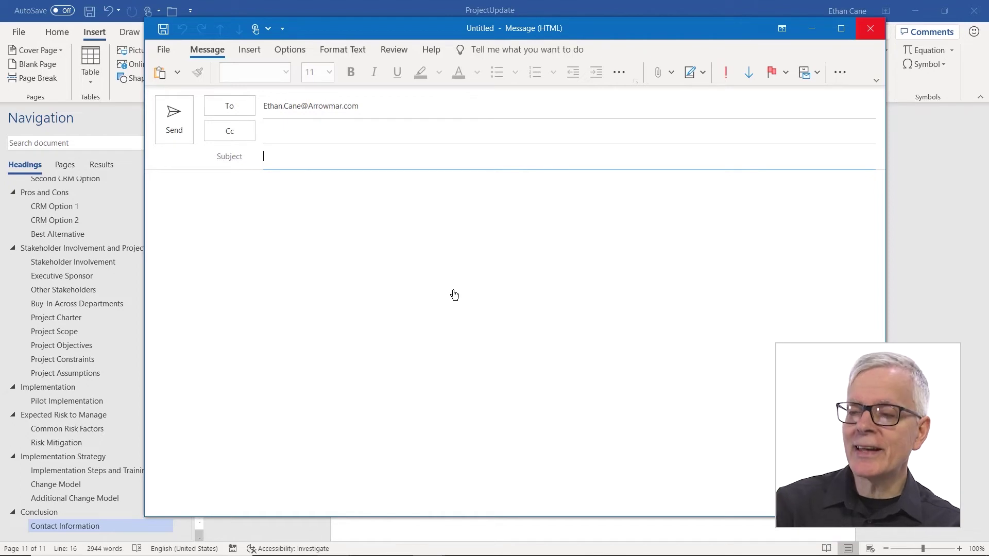
left_click(870, 30)
Discard the unsent message and type 'Click here to email for more information about Word videos' below the address
left_click(500, 320)
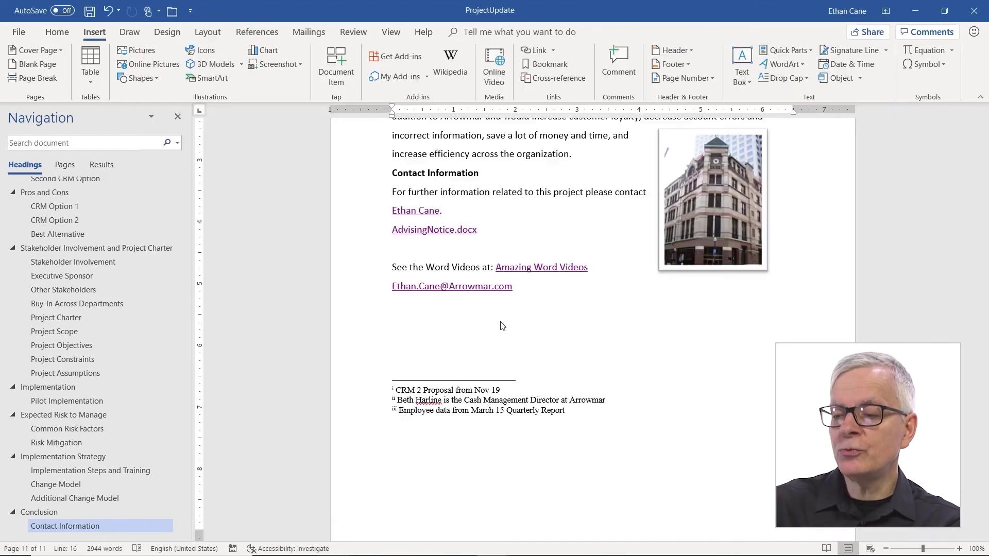
left_click(413, 319)
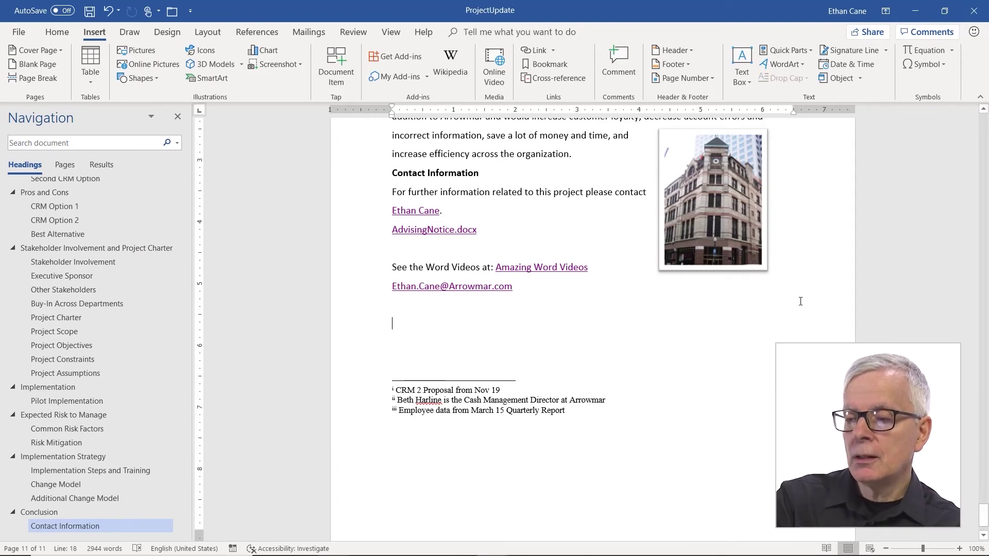
type("CLick")
key("BackSpace")
key("BackSpace")
key("BackSpace")
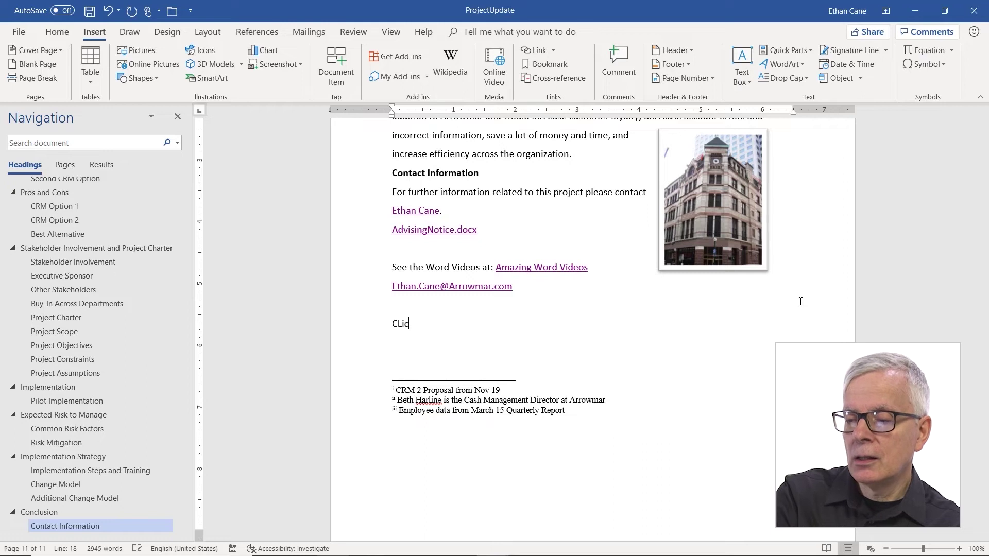
key("BackSpace")
type("lick h")
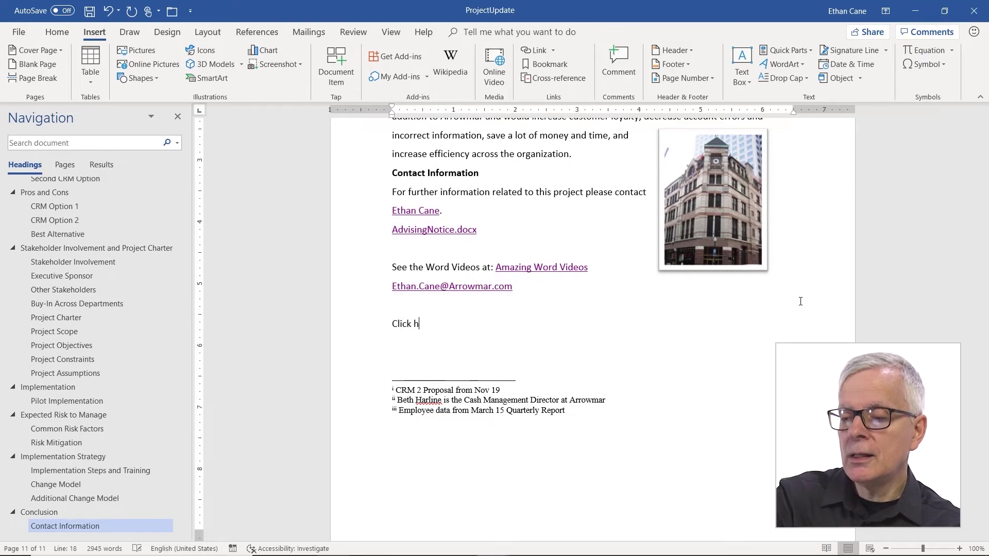
type("ere to em")
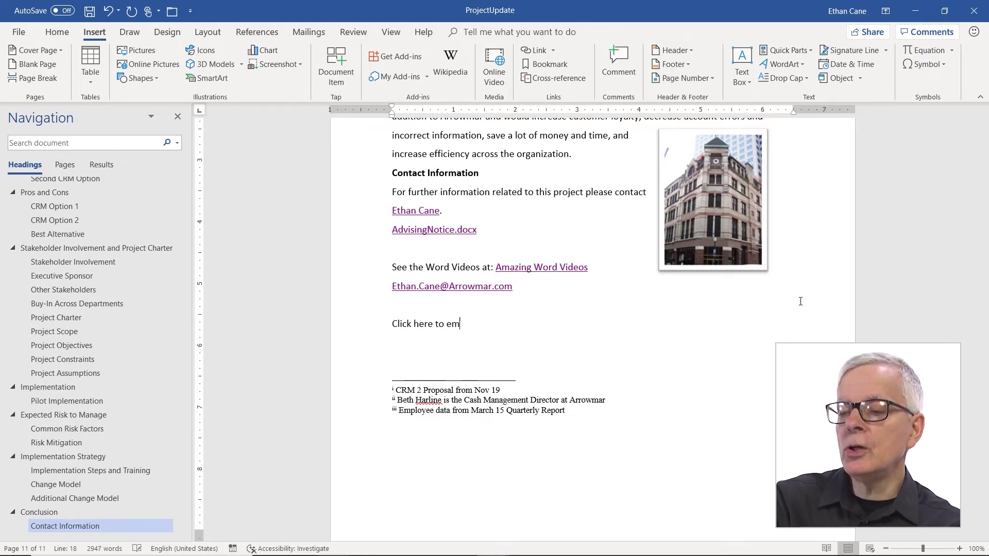
type("ail for more infor")
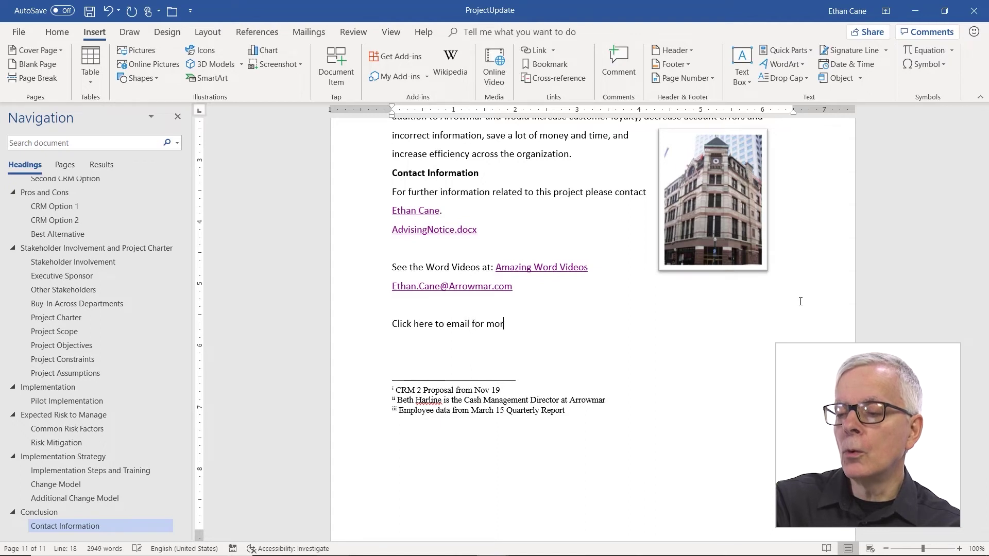
type("mation a")
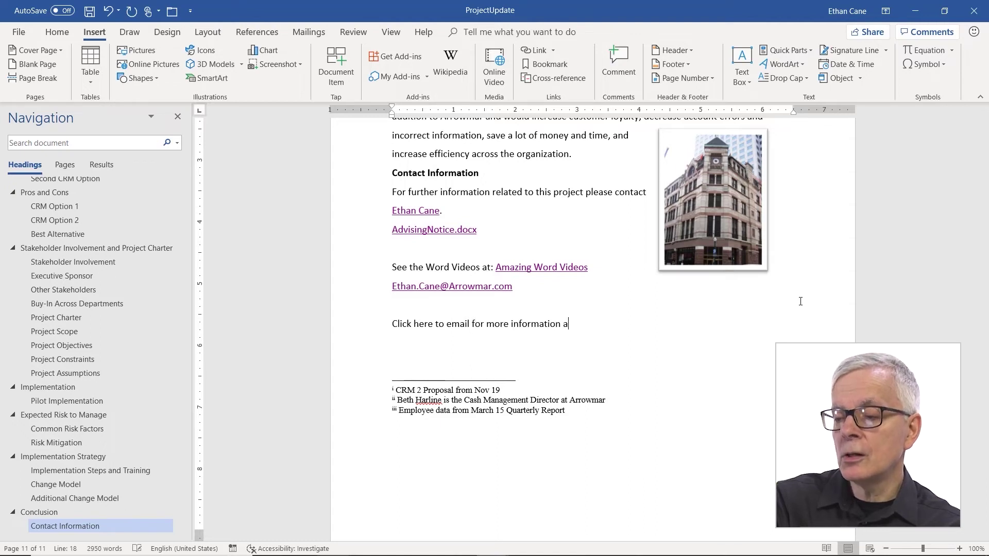
type("bout Word videos:")
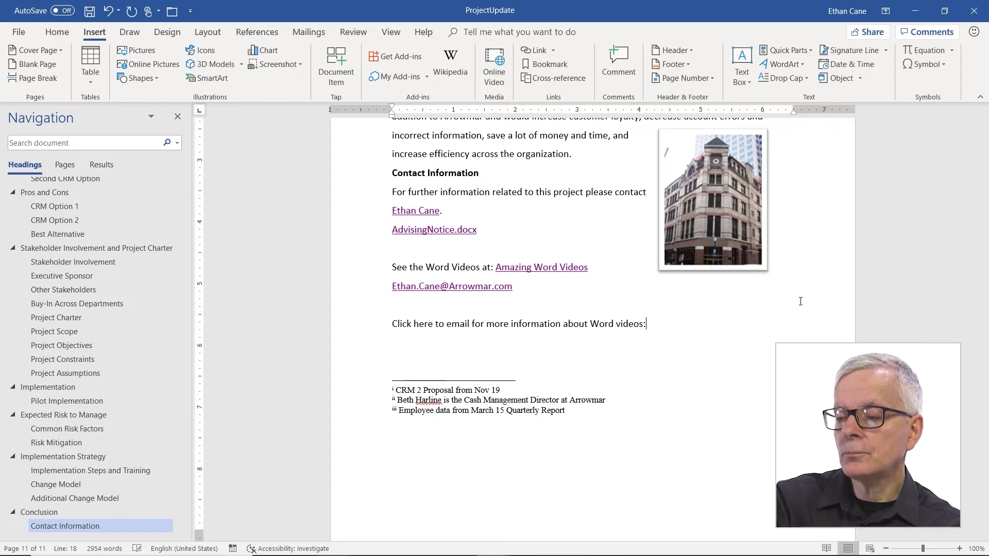
Create an e-mail hyperlink to the contact's address with the subject 'Word Videos'
left_click(539, 49)
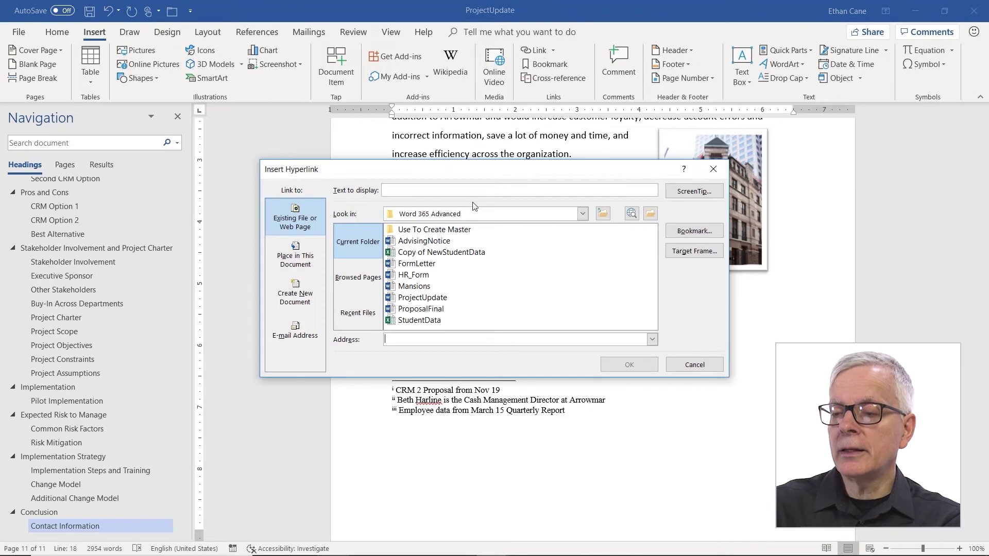
left_click(307, 328)
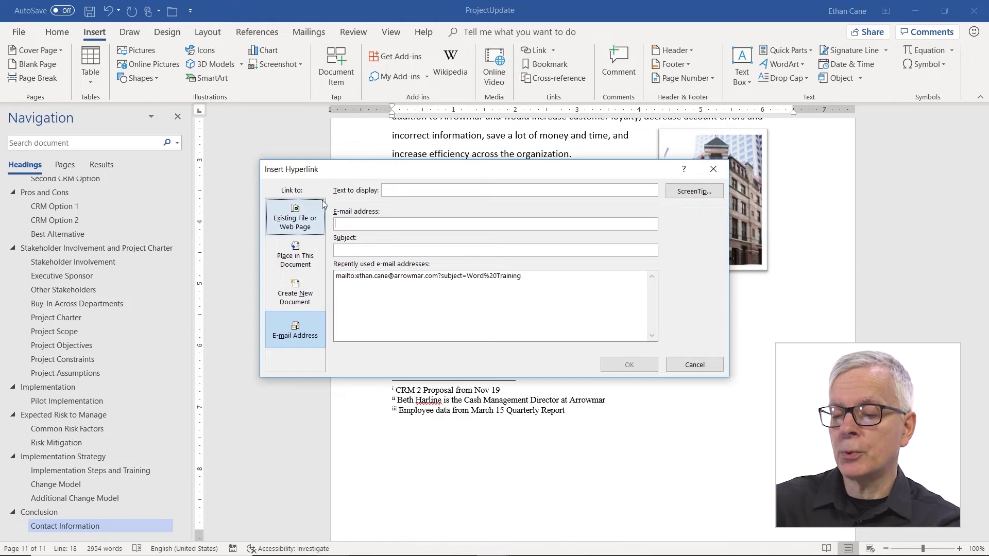
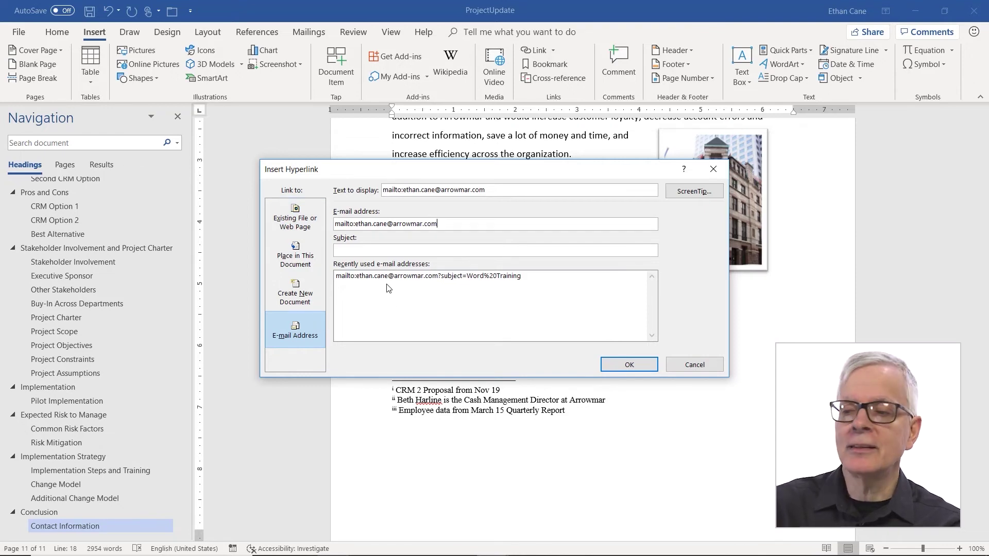
left_click(359, 250)
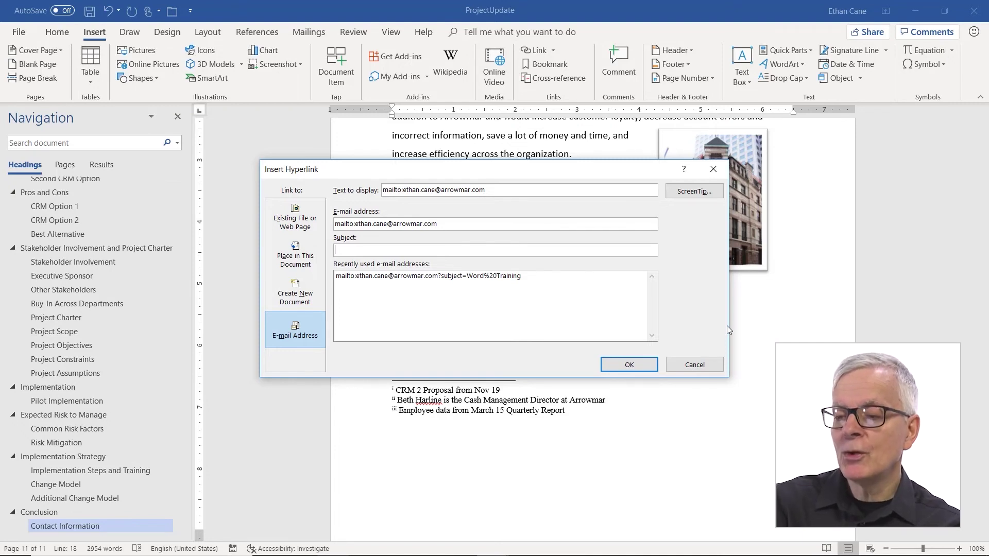
type("Word")
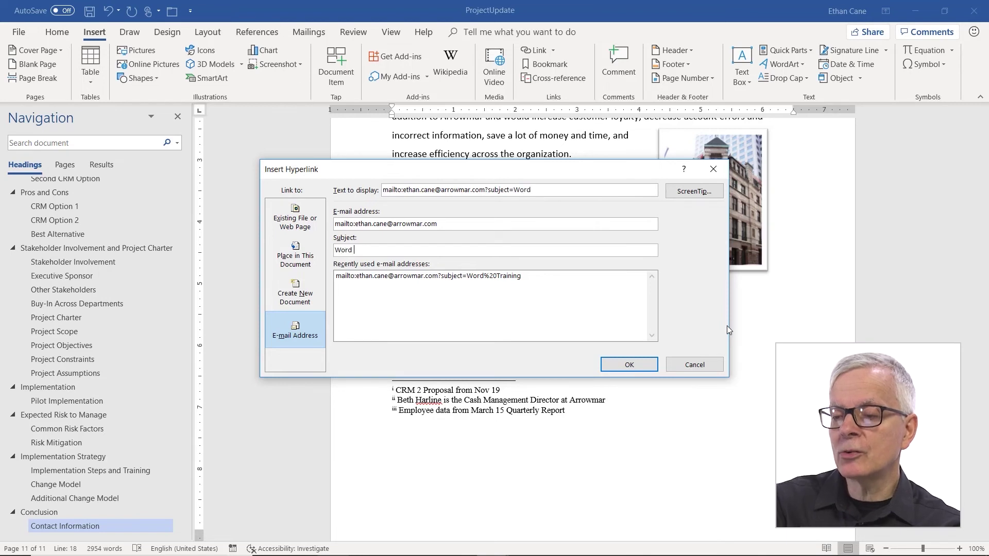
type(" Videos")
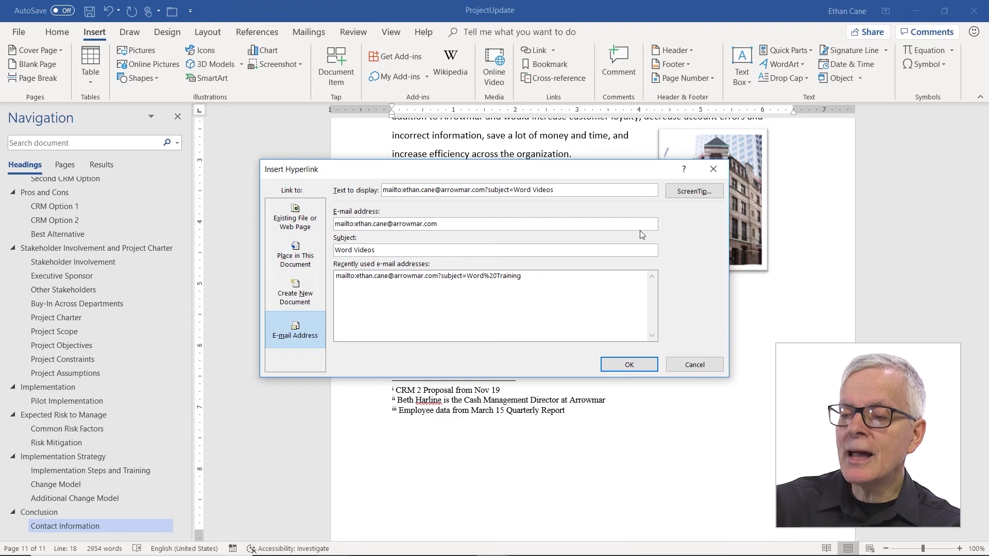
left_click_drag(566, 191, 246, 188)
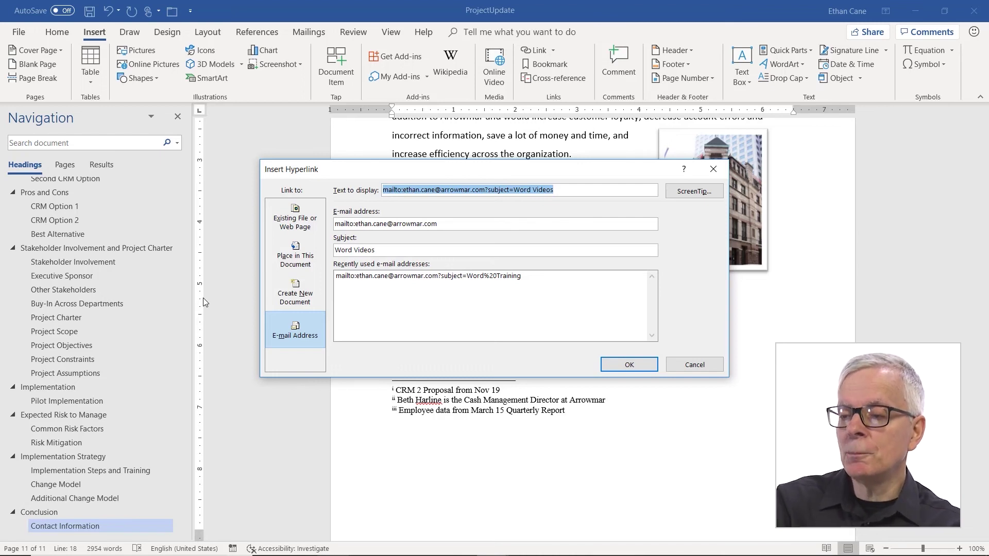
Set the e-mail link's display text to 'Send an email about Word Videos'
type("Send ")
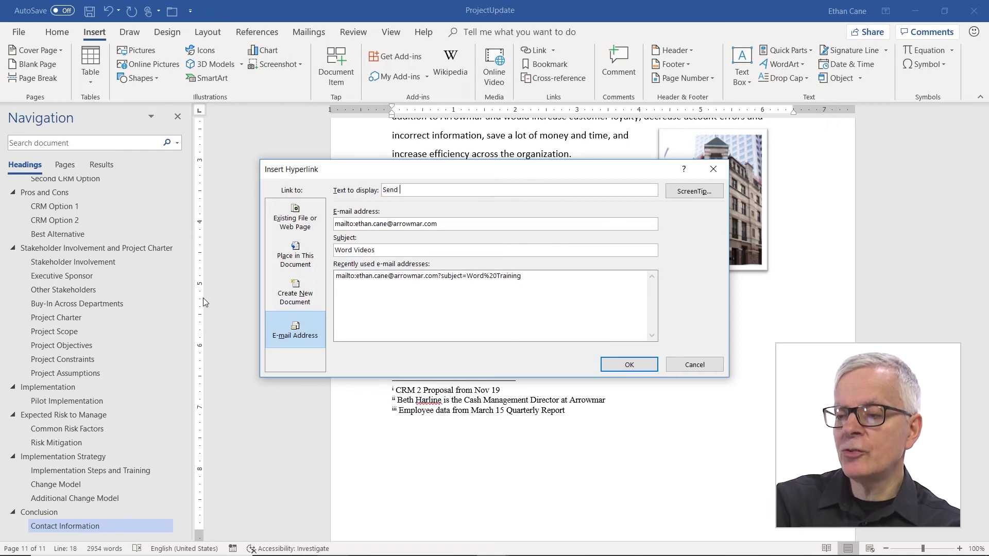
type("an email a")
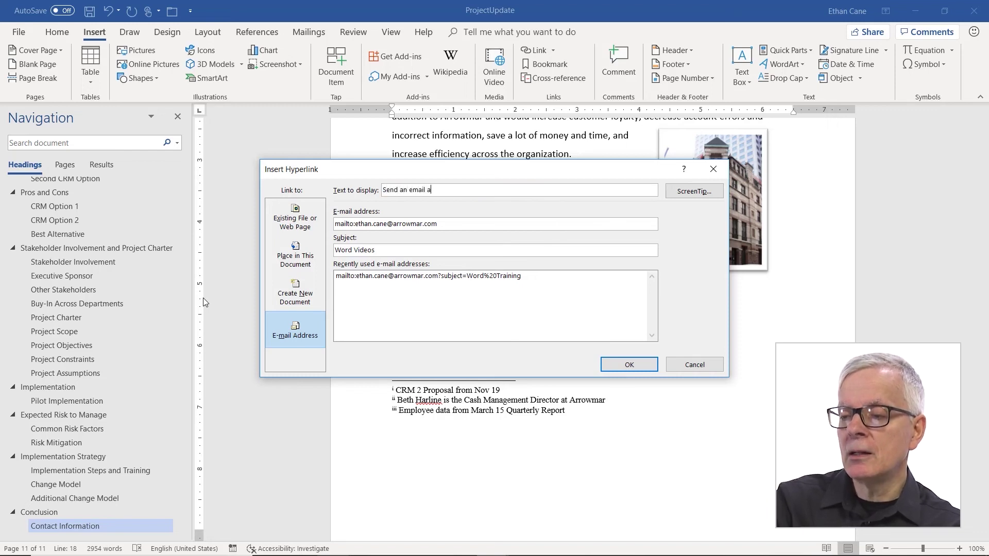
type("bout WO")
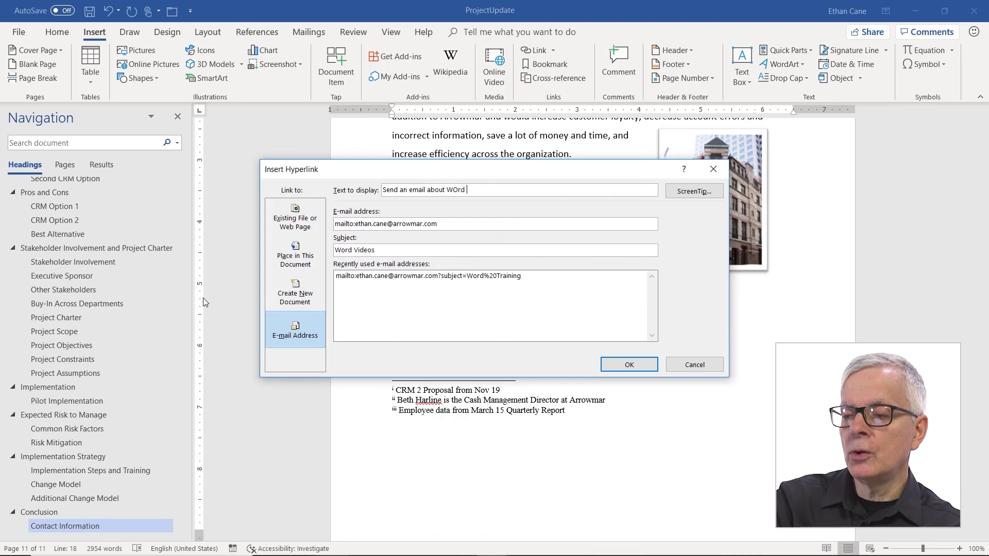
type("rd")
key("BackSpace")
key("BackSpace")
key("BackSpace")
type("ord ")
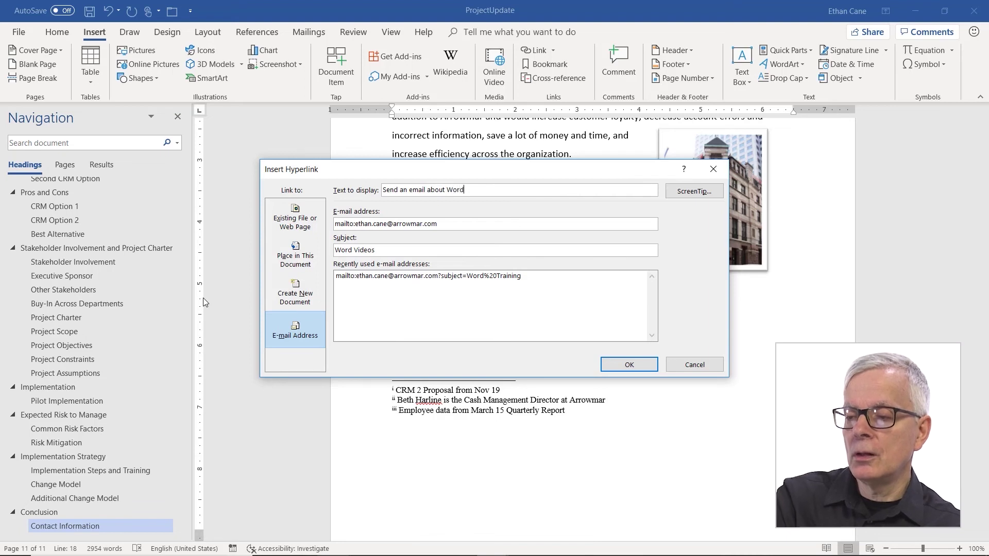
type("Videos")
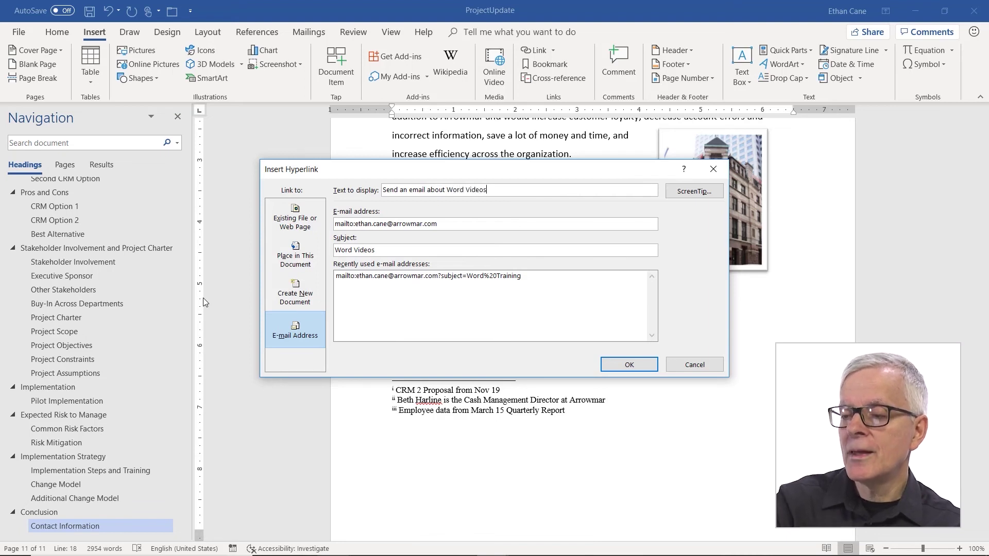
Add a ScreenTip saying the message will go to the contact
left_click(705, 199)
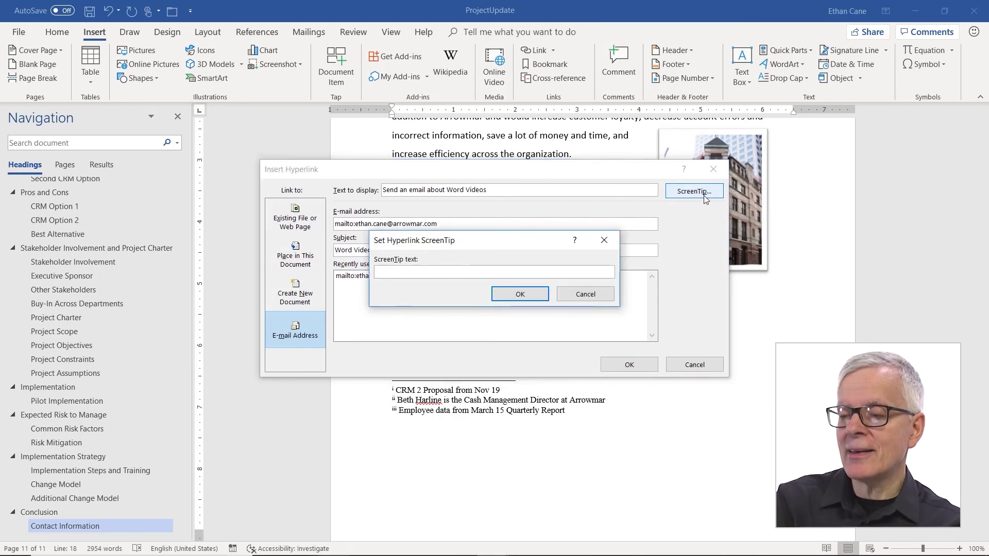
type("It wi")
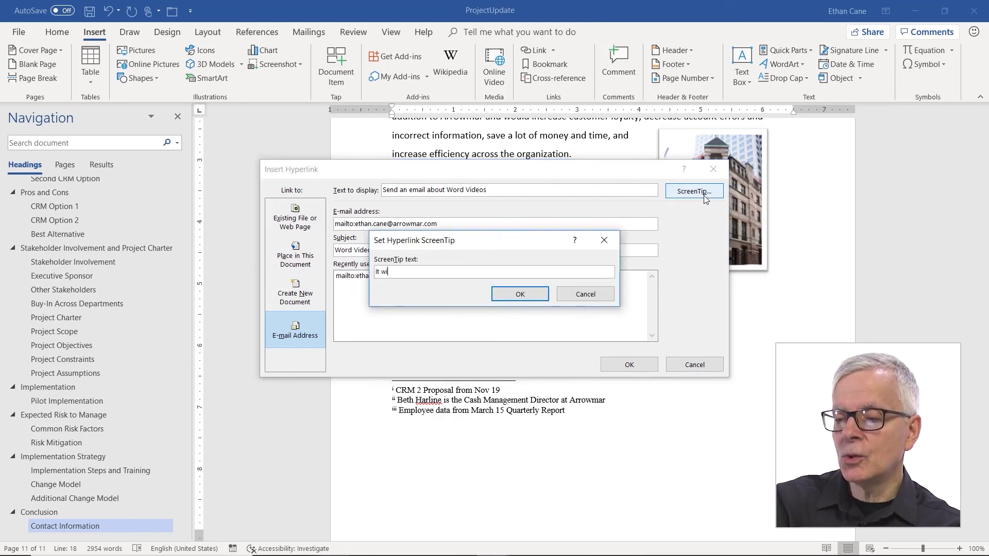
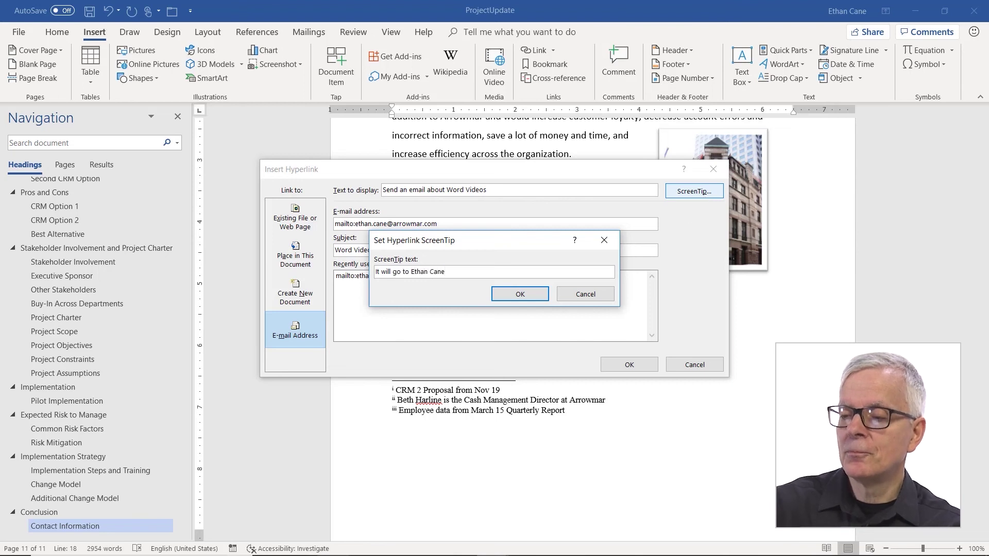
left_click(518, 294)
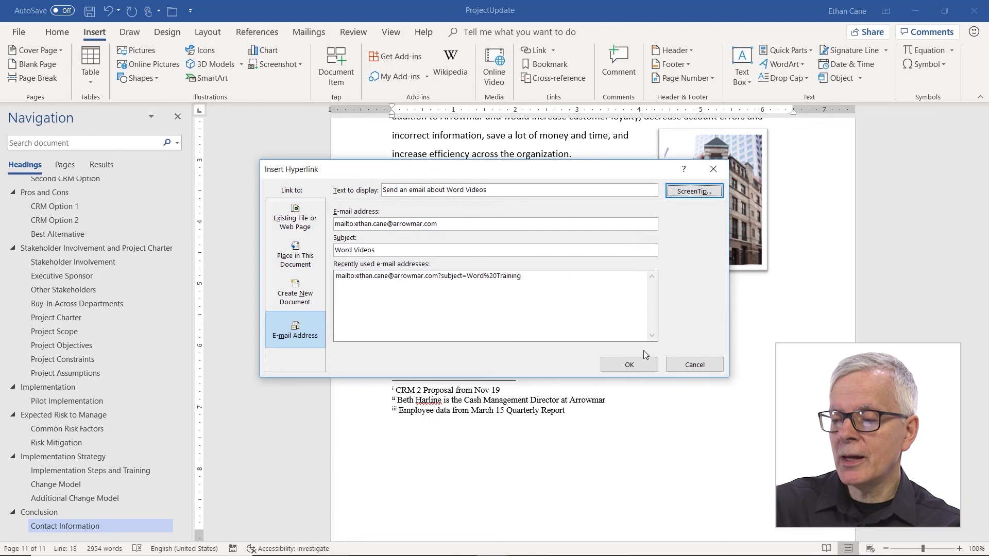
Insert the e-mail link and follow it to open a pre-addressed 'Word Videos' message
left_click(632, 365)
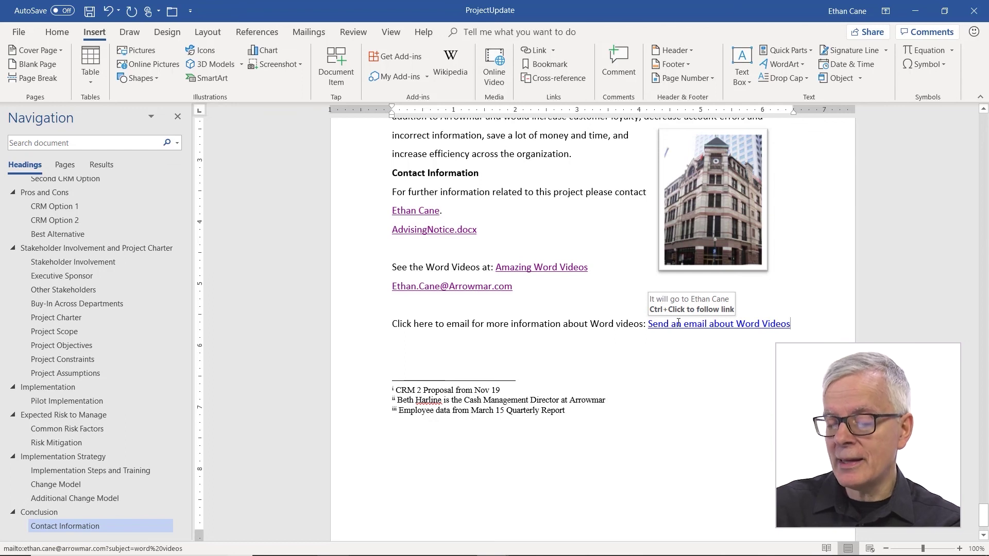
left_click(679, 324, "ctrl")
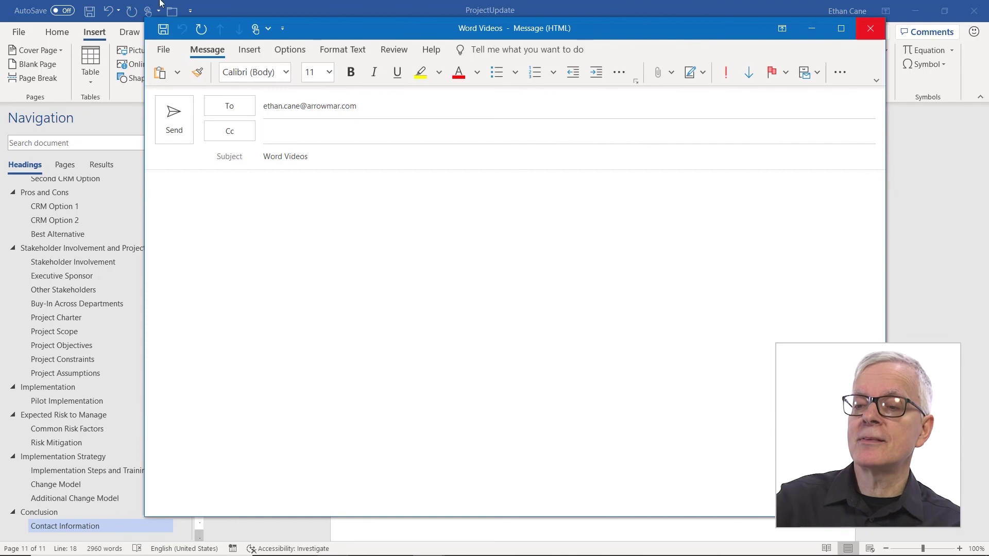
left_click_drag(319, 156, 239, 156)
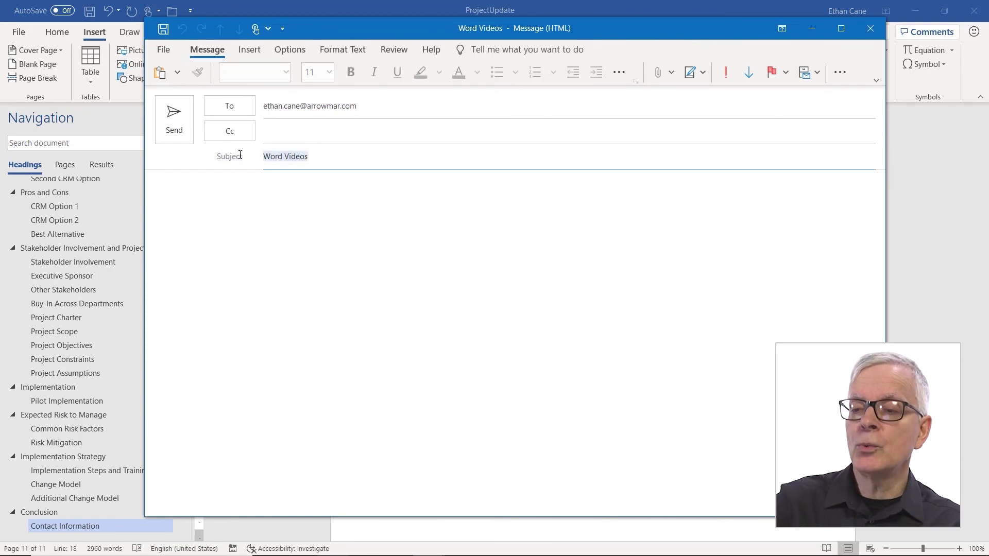